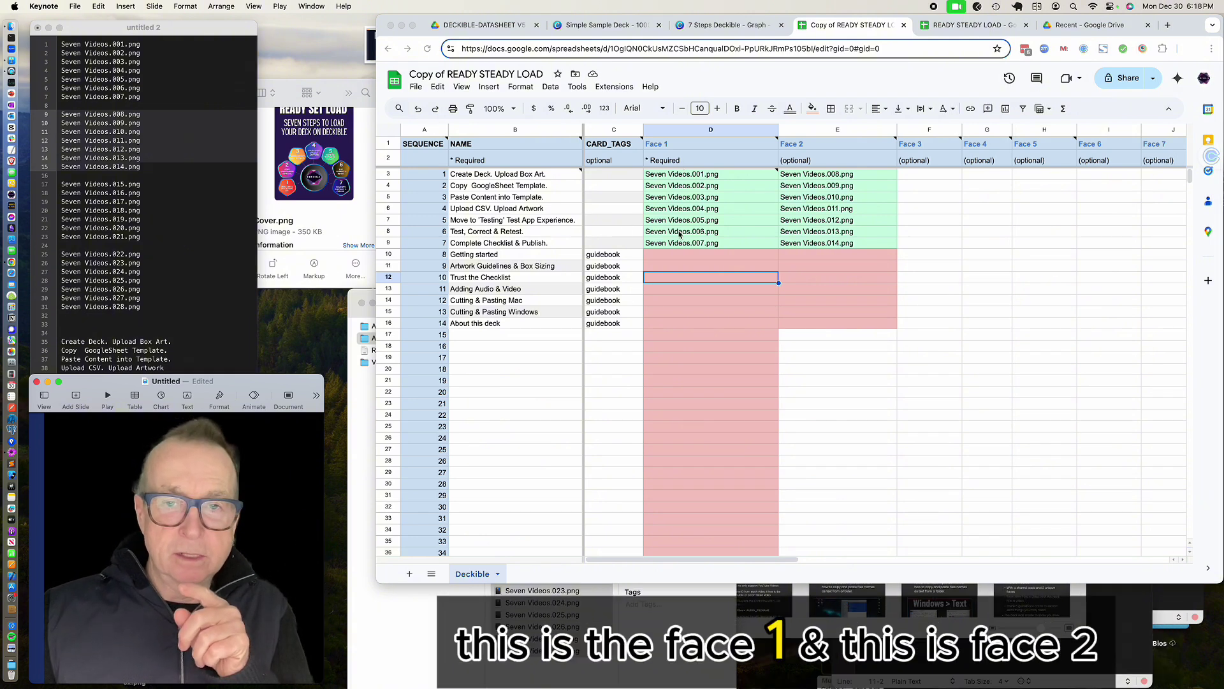
# Paste file names Seven Videos.015–.021 into the Face 1 cells D10–D16.
pyautogui.click(99, 196)
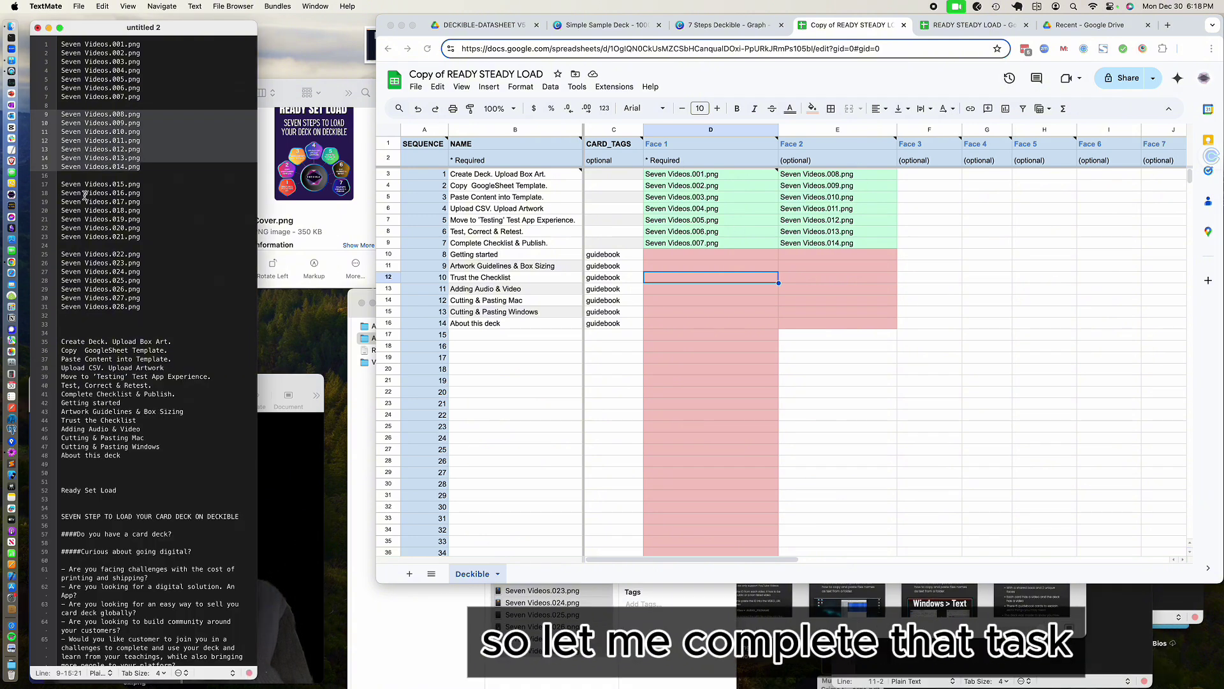
pyautogui.moveTo(68, 186); pyautogui.dragTo(159, 238)
pyautogui.press('super+c')
pyautogui.click(678, 254)
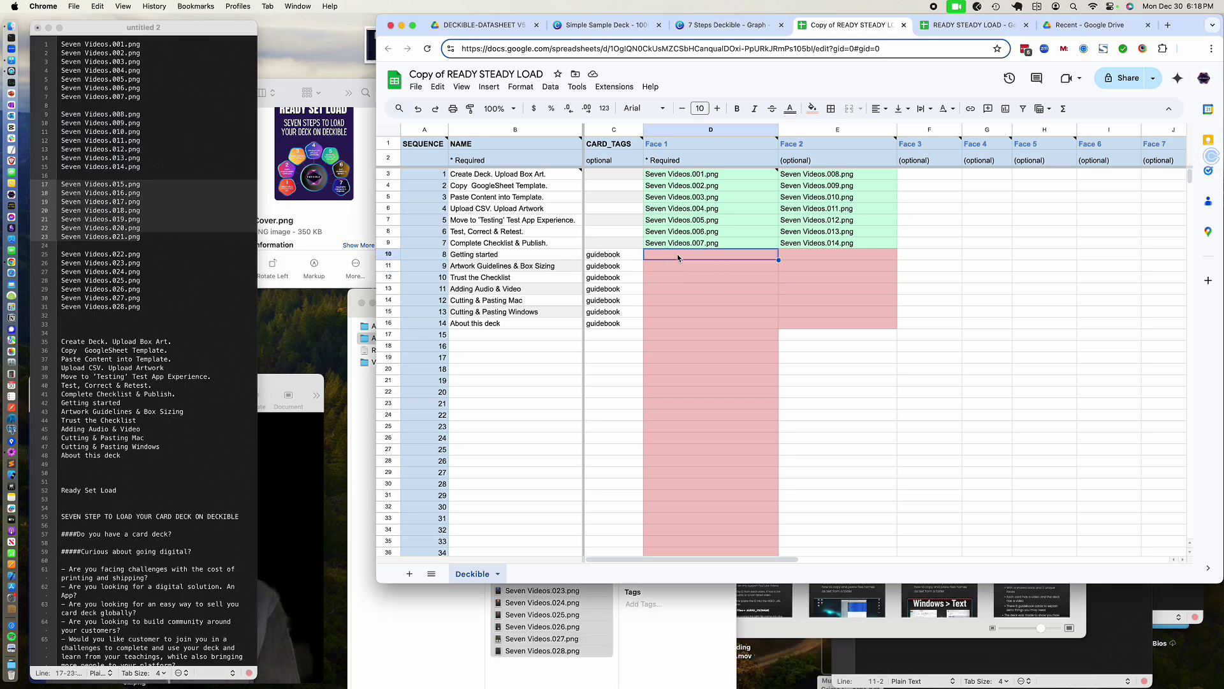
pyautogui.press('super+v')
# Paste file names Seven Videos.022–.028 into the Face 2 cells E10–E16.
pyautogui.click(70, 258)
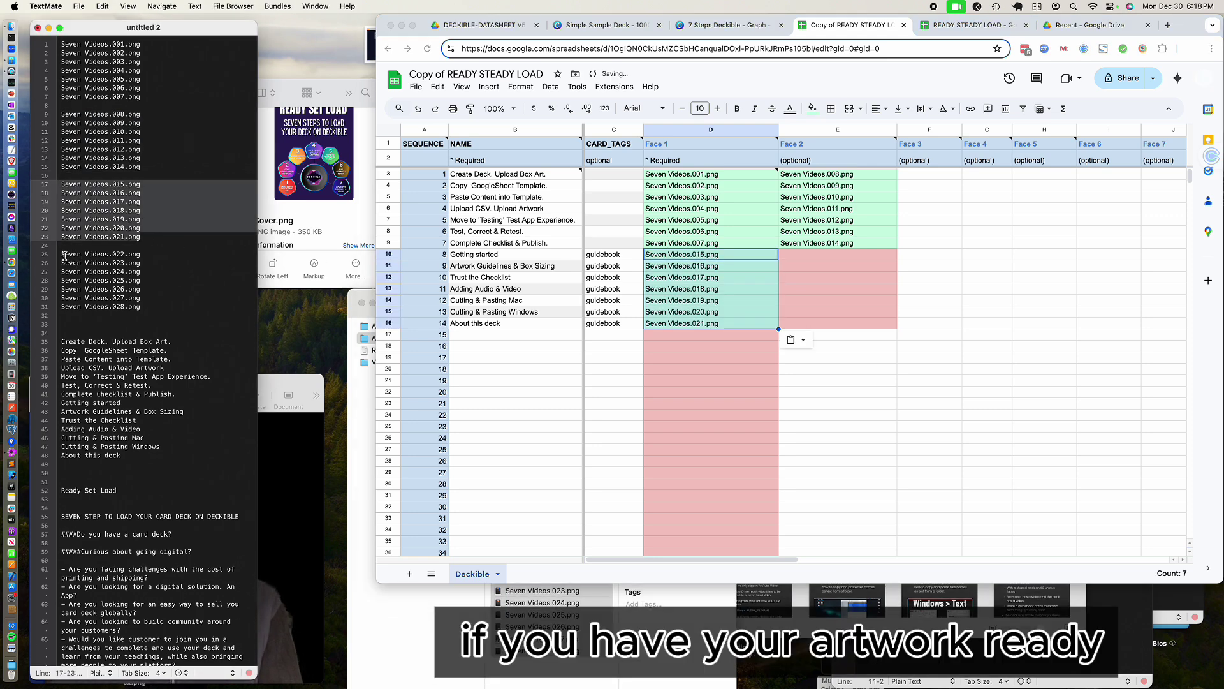
pyautogui.moveTo(62, 254); pyautogui.dragTo(170, 308)
pyautogui.press('super+c')
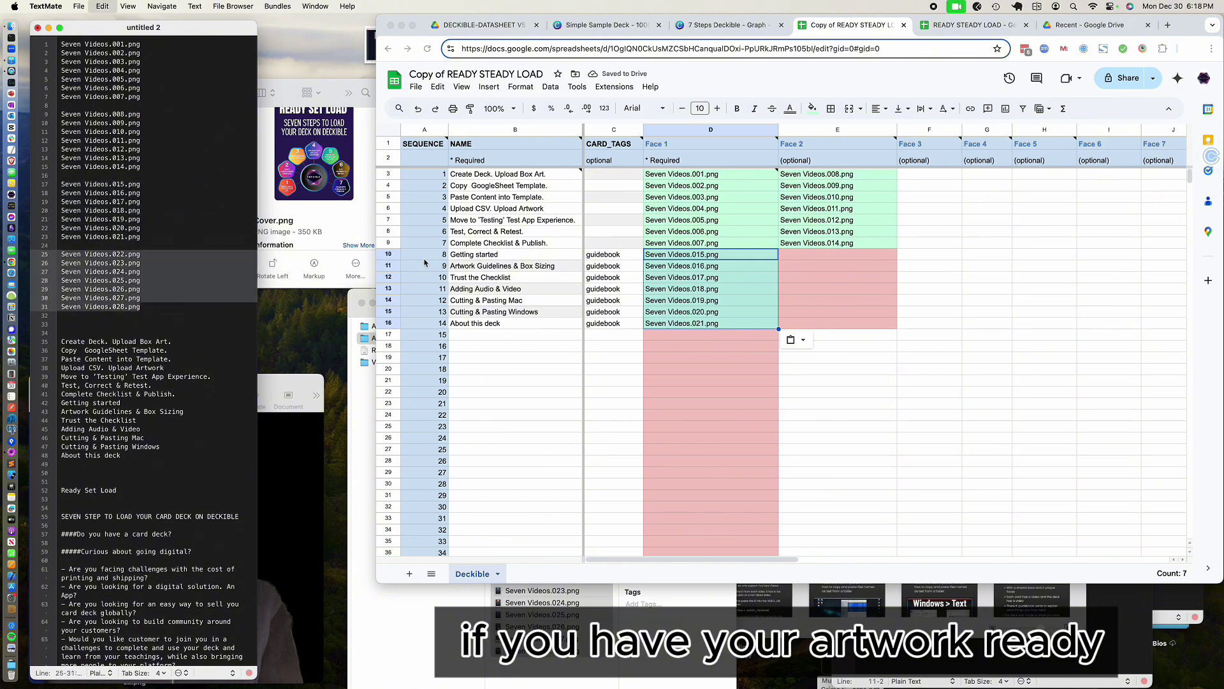
pyautogui.click(800, 258)
pyautogui.click(800, 258)
pyautogui.press('super+v')
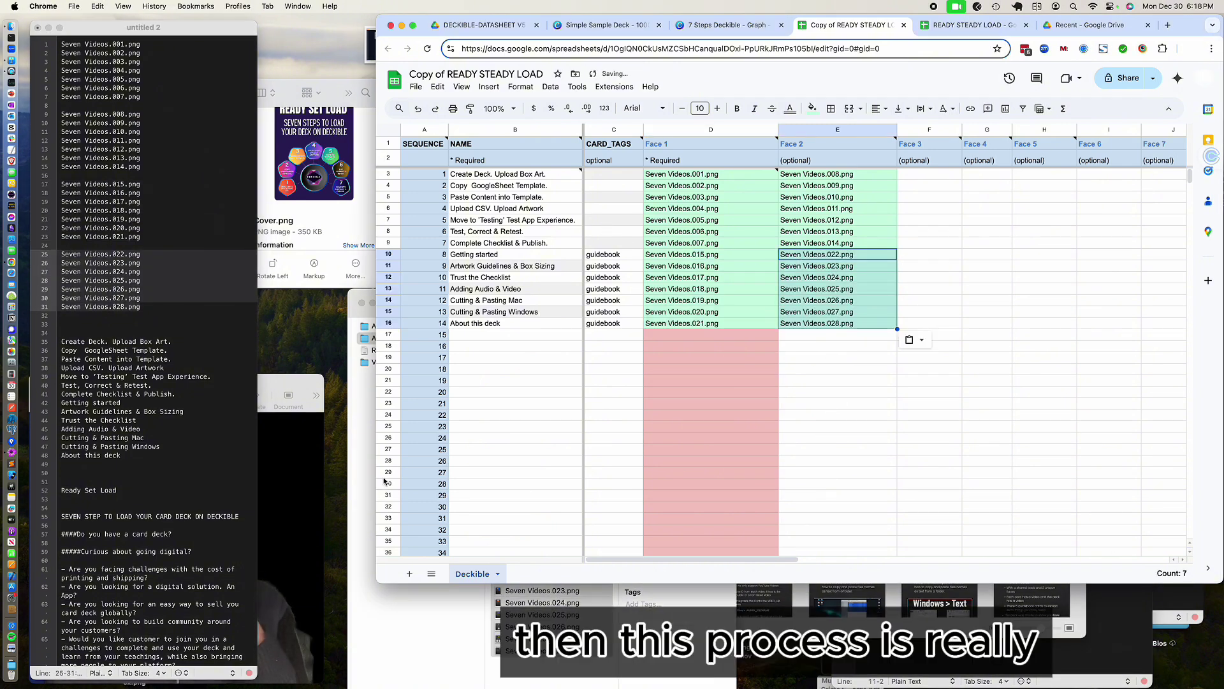
pyautogui.click(271, 488)
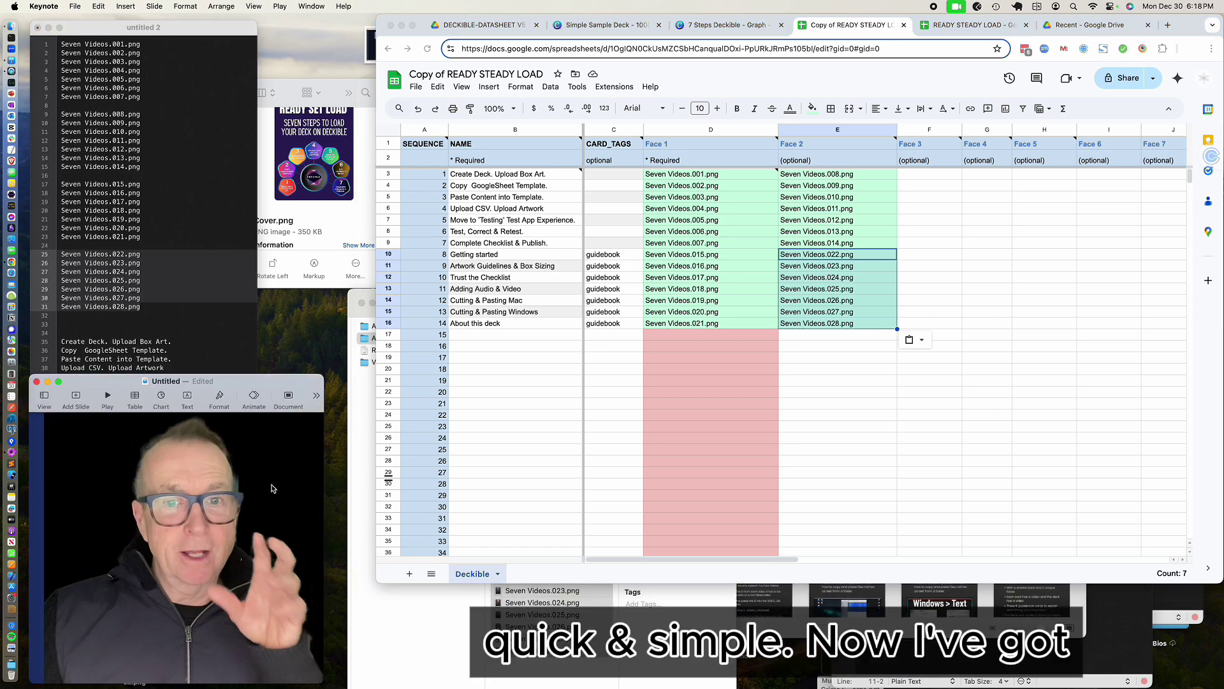
# Save the copy sheet to Downloads as 'Copy of READY STEADY LOAD - Deckible.csv'.
pyautogui.click(963, 25)
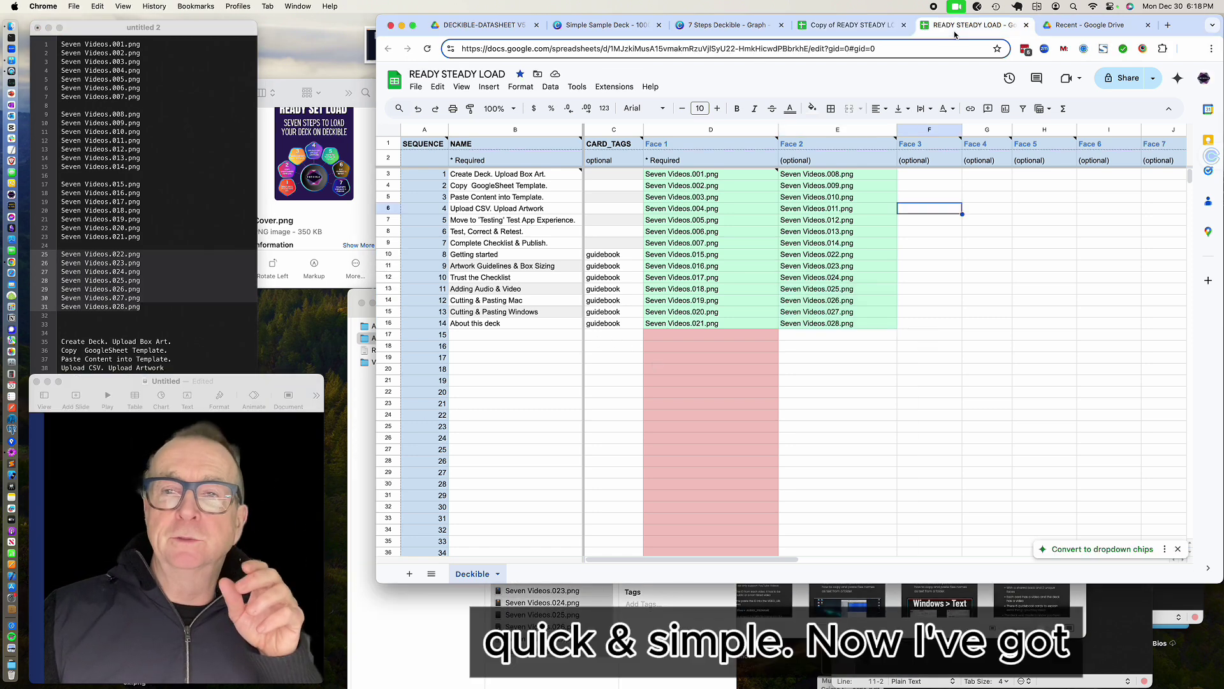
pyautogui.click(875, 25)
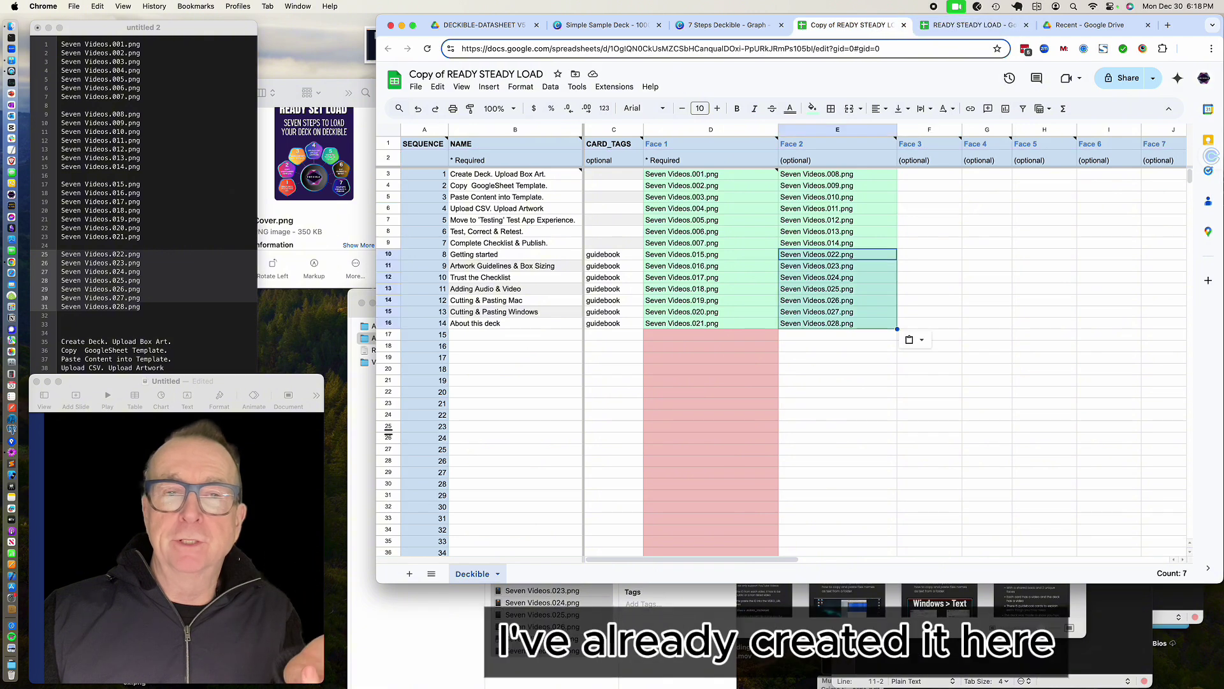
pyautogui.click(416, 87)
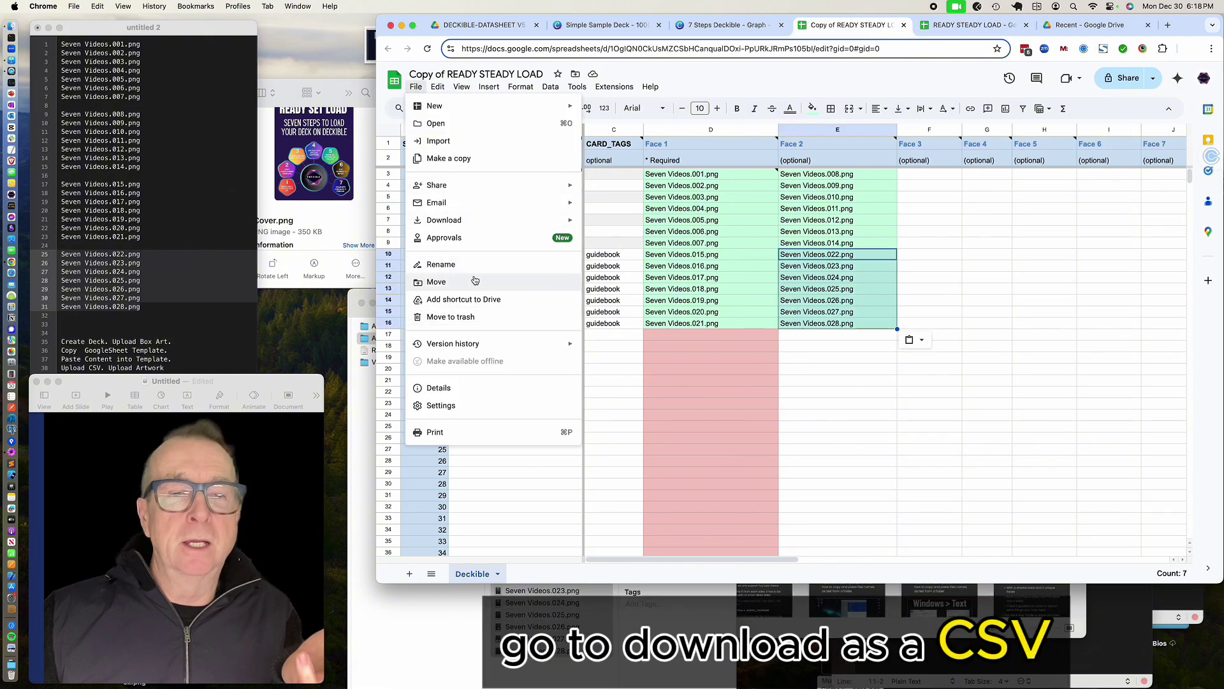
pyautogui.moveTo(475, 224)
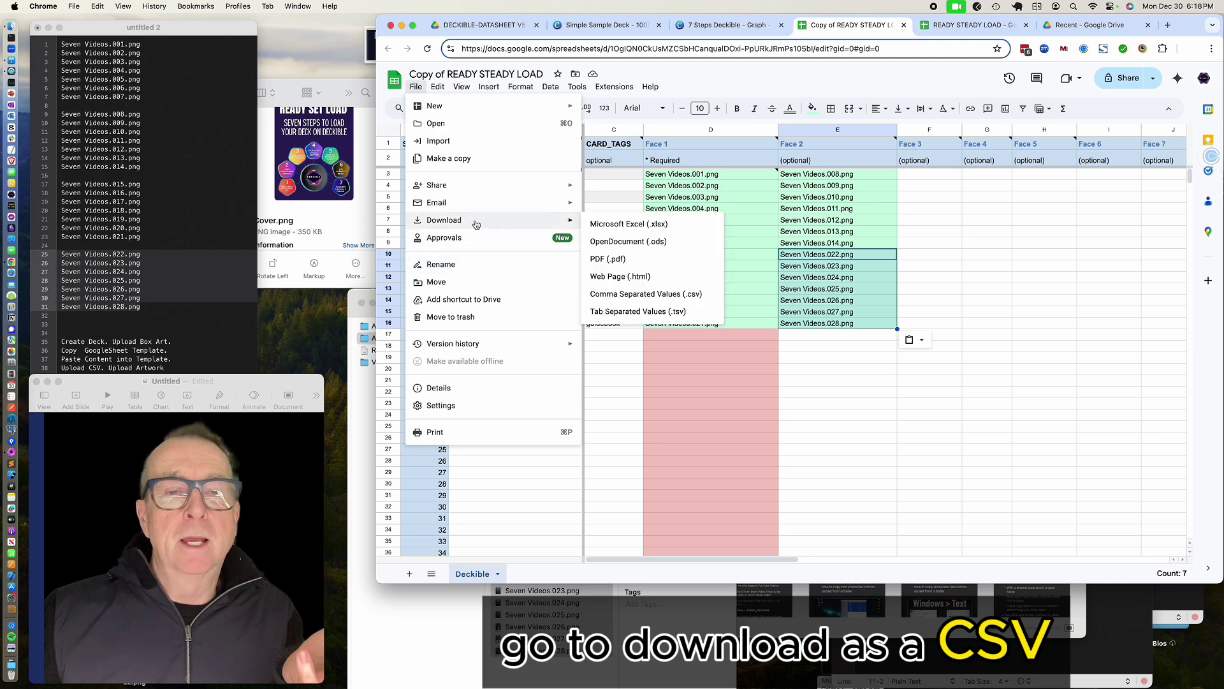
pyautogui.click(646, 294)
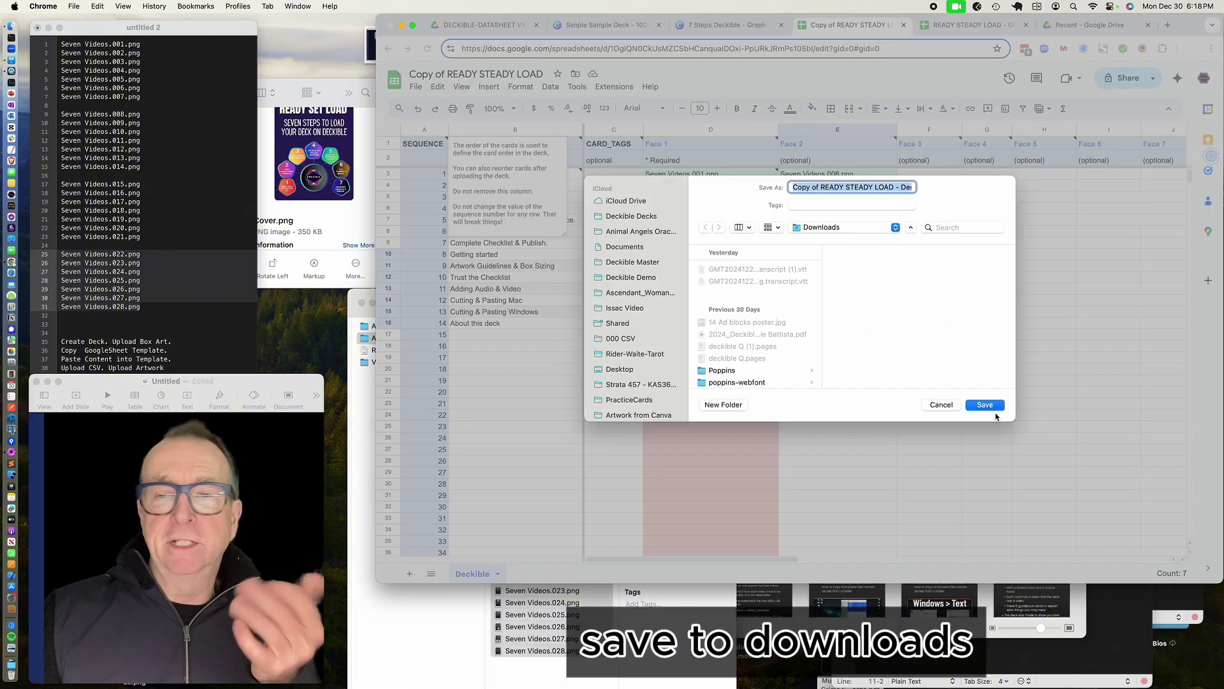
pyautogui.click(983, 405)
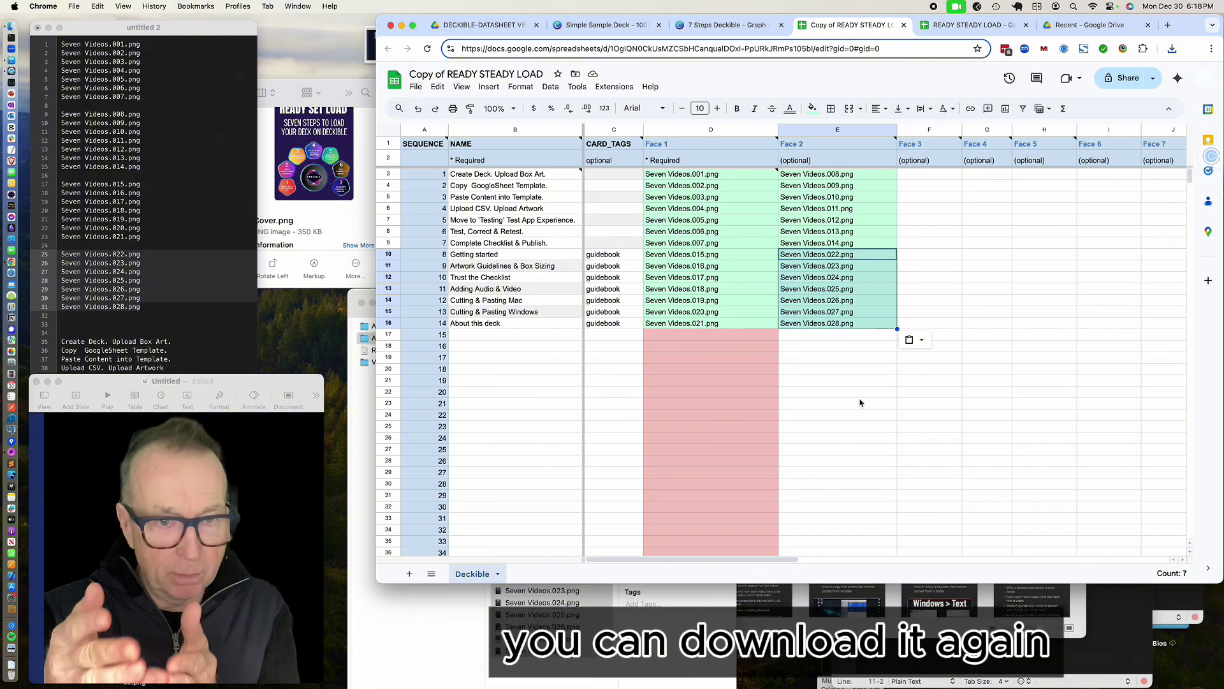
pyautogui.click(551, 395)
pyautogui.moveTo(393, 148); pyautogui.dragTo(380, 161)
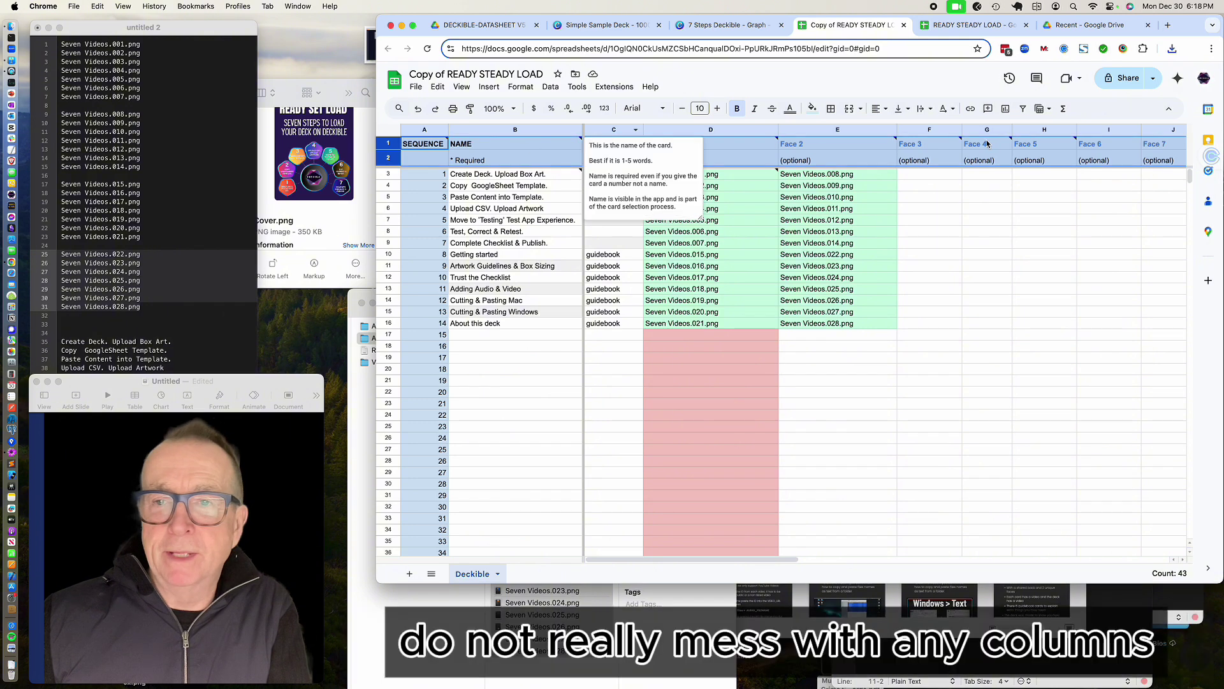
pyautogui.click(936, 219)
pyautogui.moveTo(424, 173); pyautogui.dragTo(432, 325)
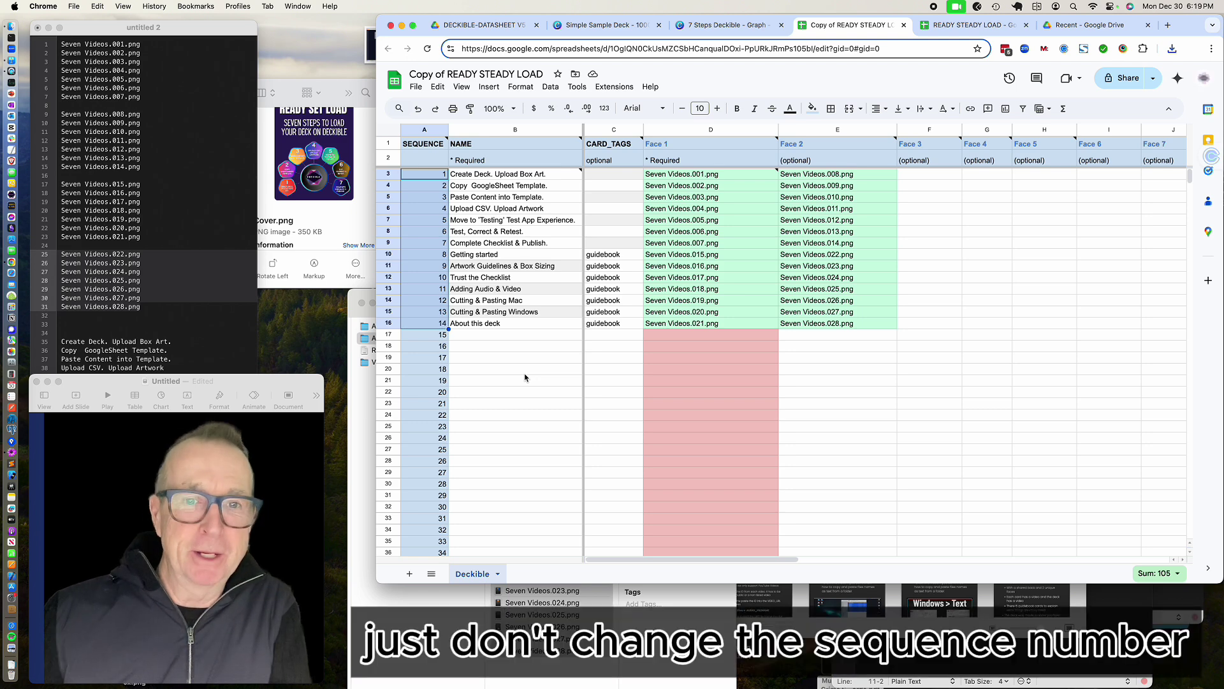
pyautogui.click(528, 347)
pyautogui.scroll(-1, 528, 347)
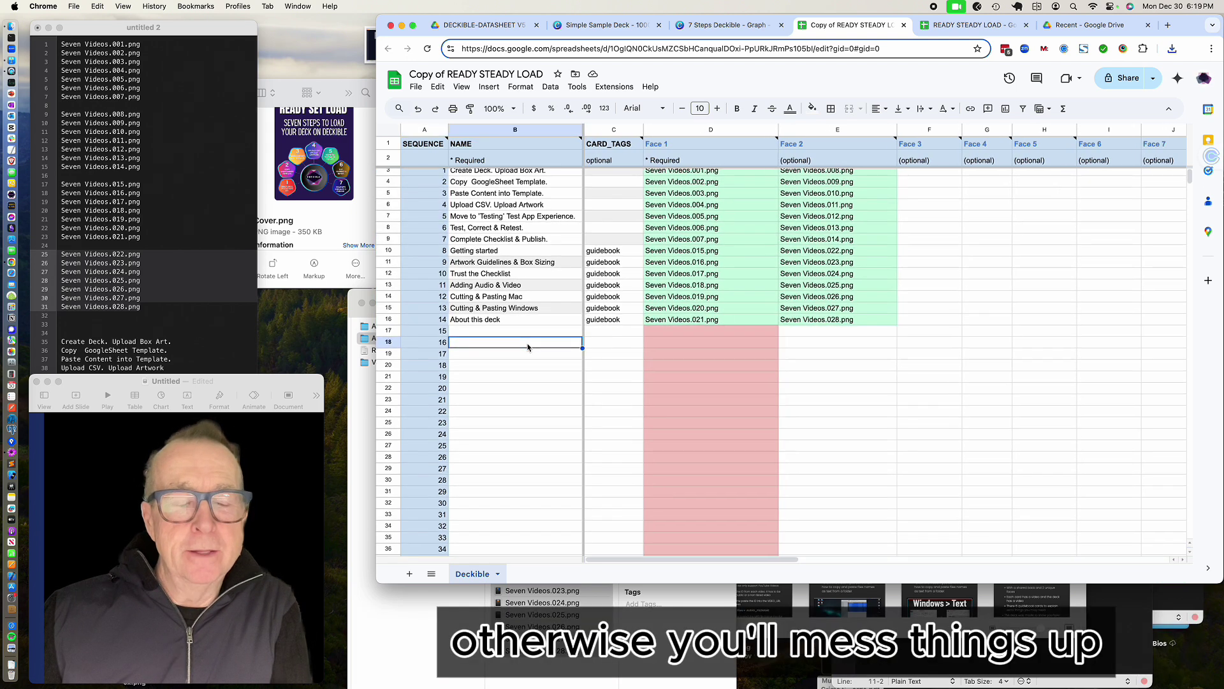
pyautogui.hscroll(1, 528, 347)
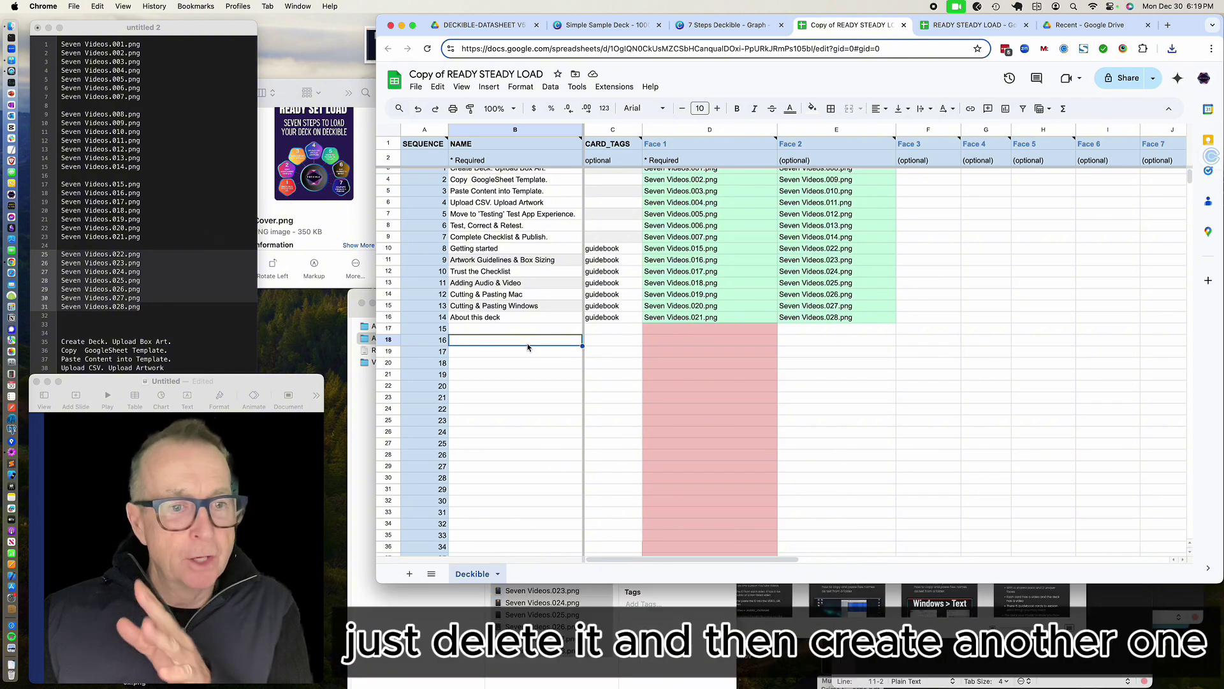
pyautogui.scroll(1, 549, 341)
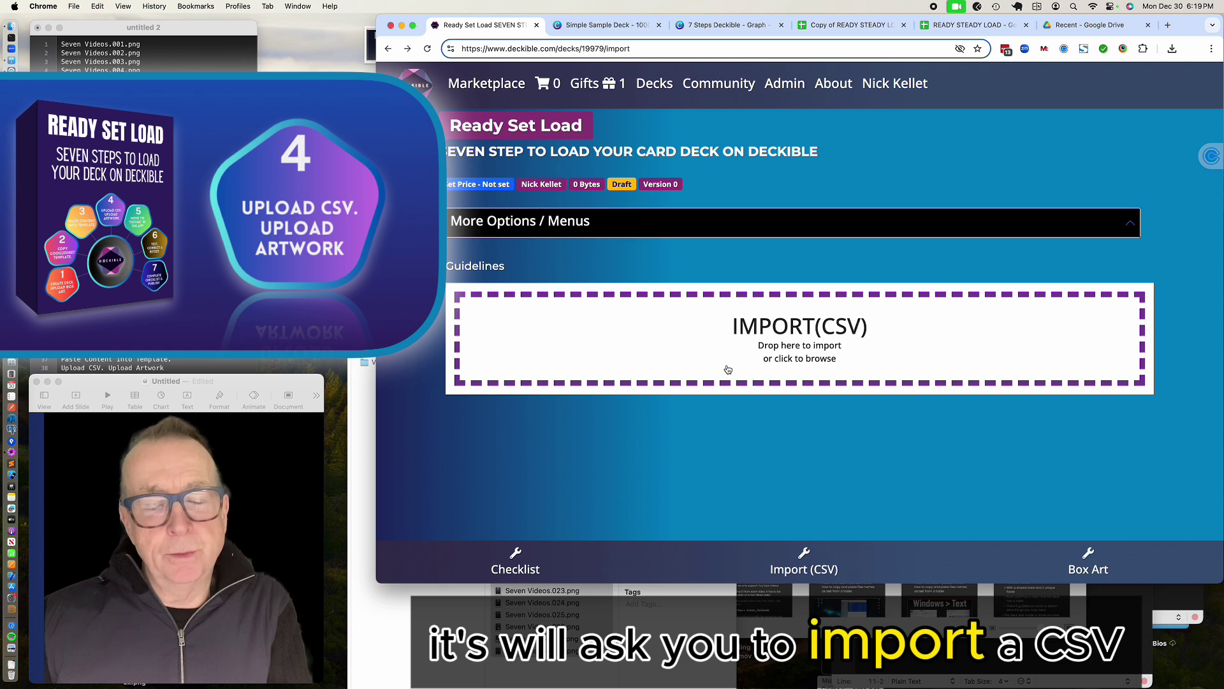
pyautogui.click(516, 561)
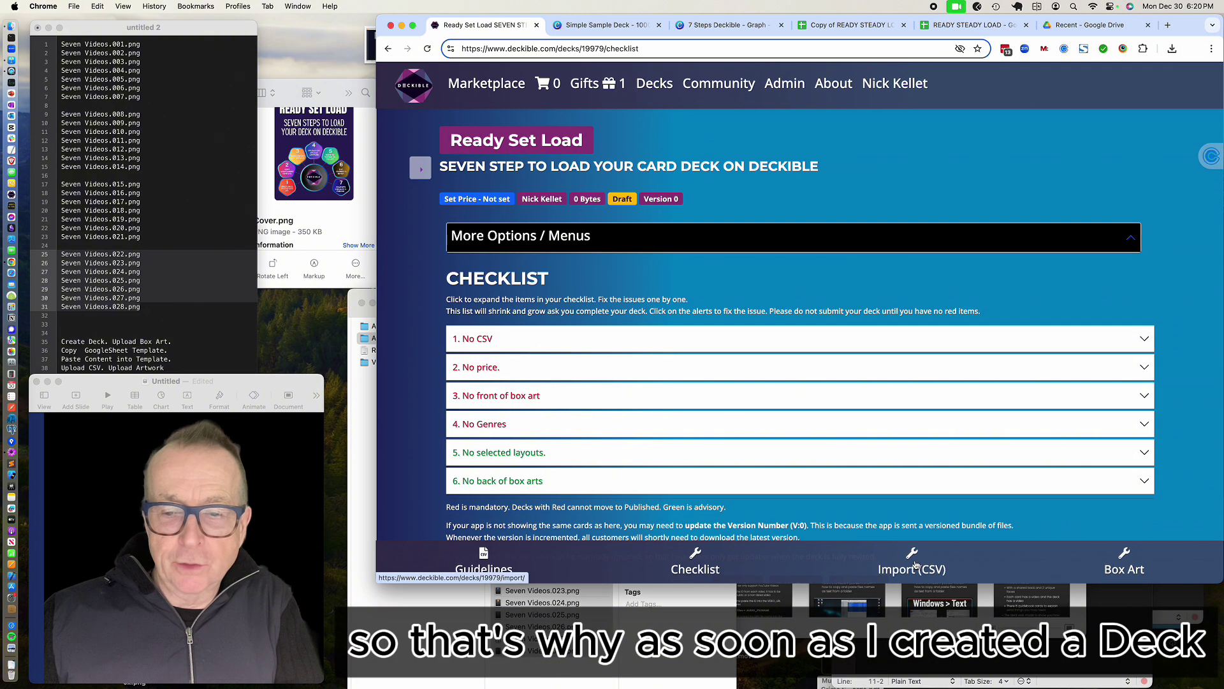
pyautogui.scroll(-1, 916, 563)
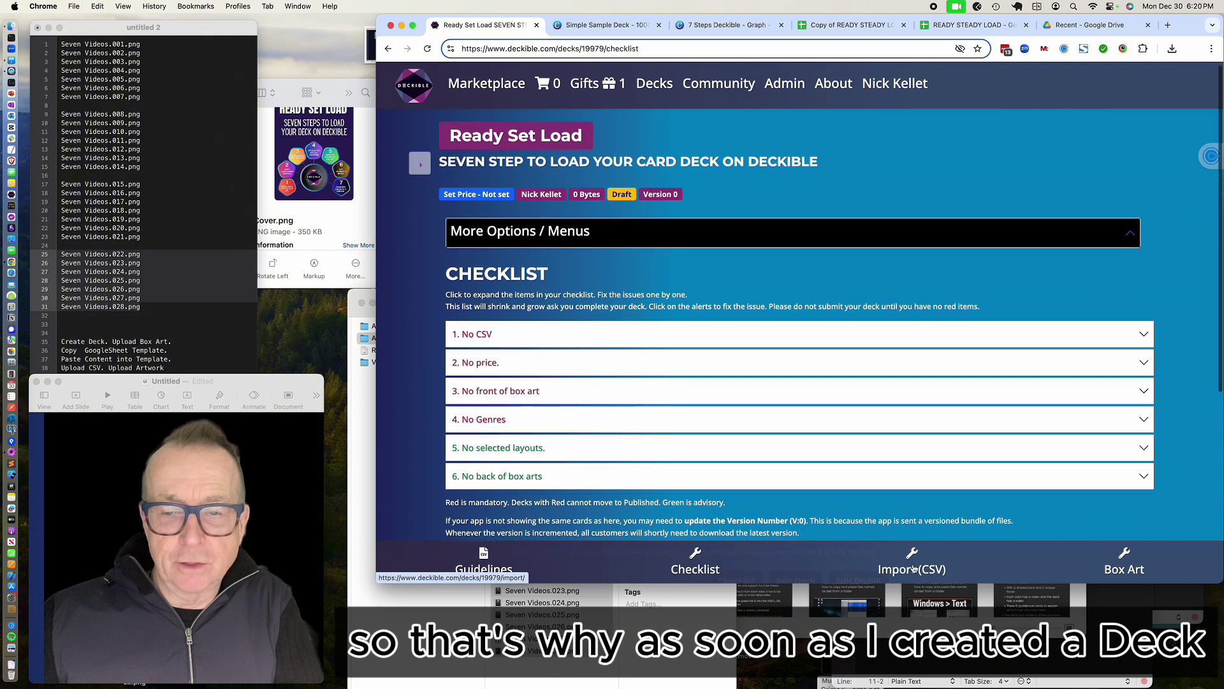
pyautogui.click(483, 334)
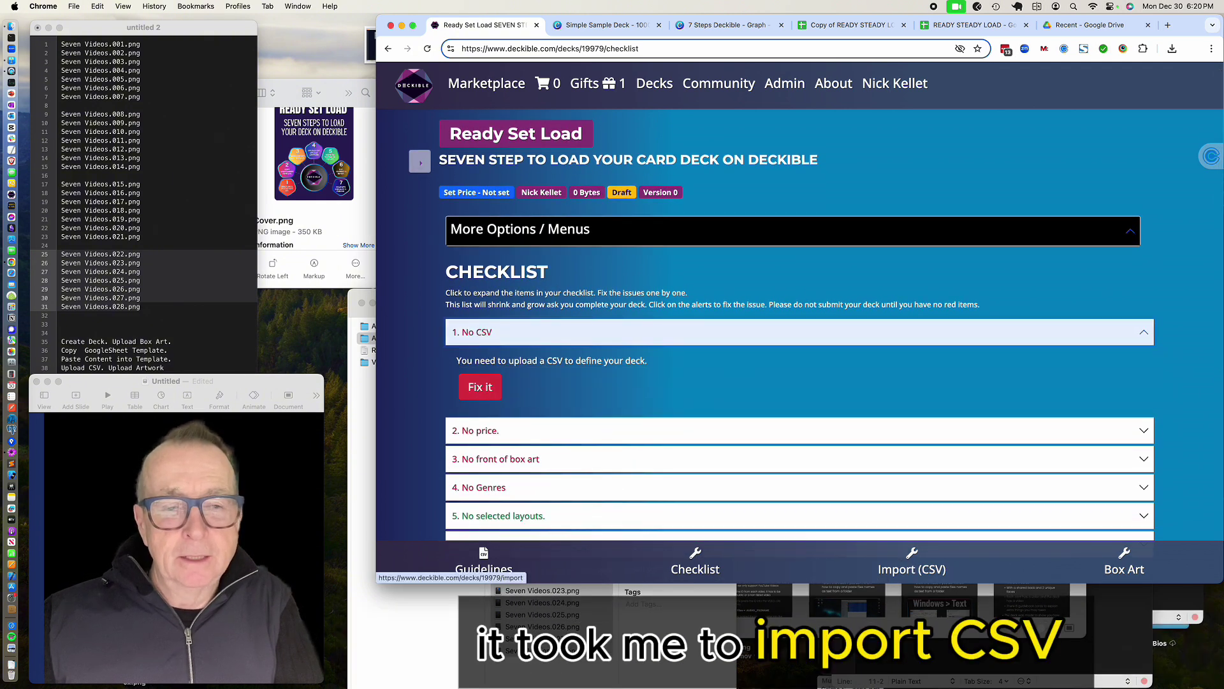
pyautogui.click(481, 389)
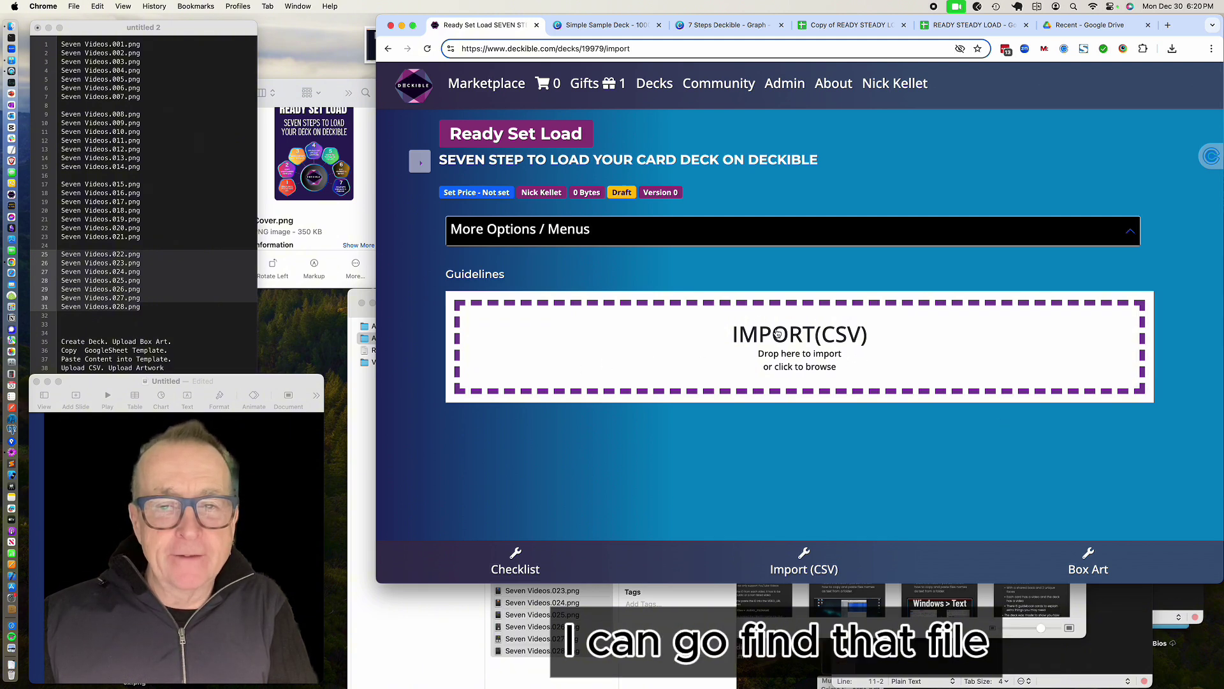
# Import READY STEADY LOAD.csv from Documents > Artwork for Ready Set Load and review the 14 listed cards.
pyautogui.click(777, 334)
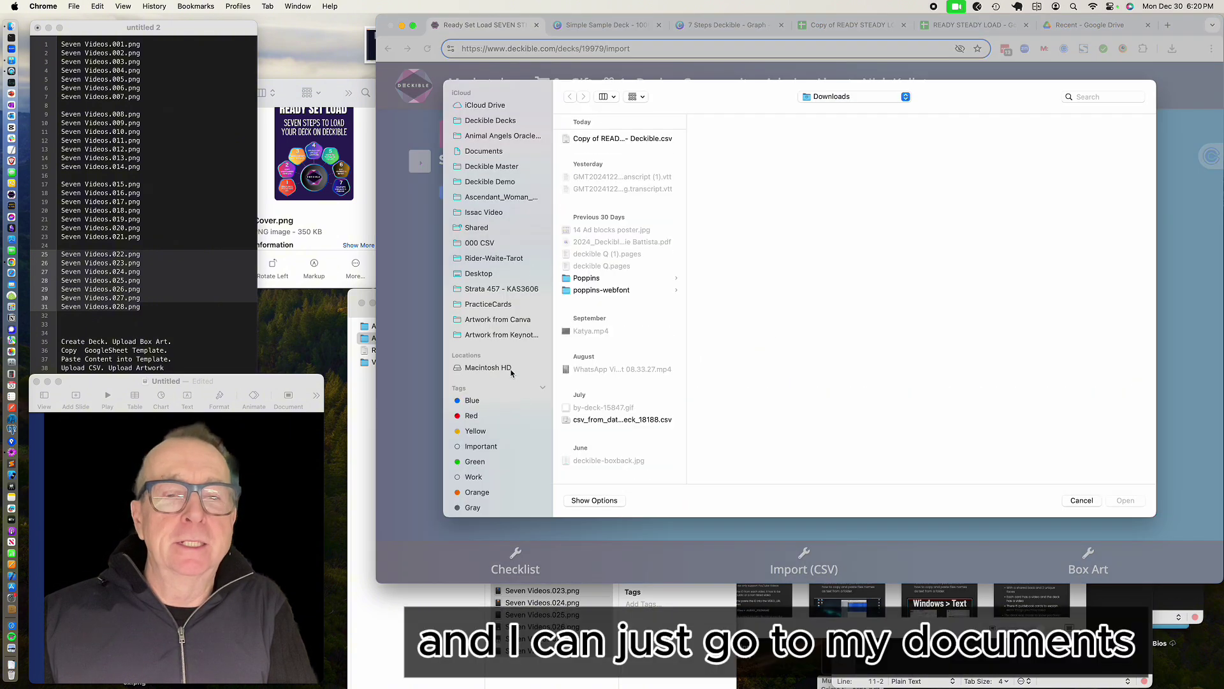
pyautogui.click(502, 123)
pyautogui.click(484, 151)
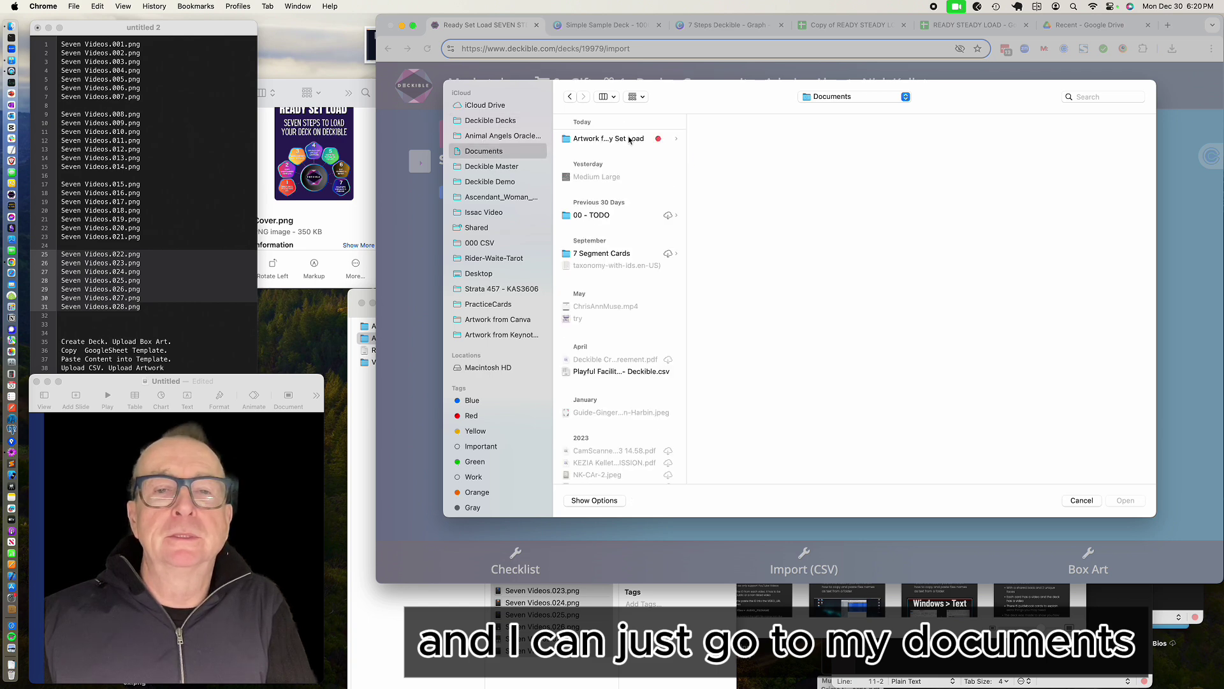
pyautogui.click(628, 138)
pyautogui.click(818, 224)
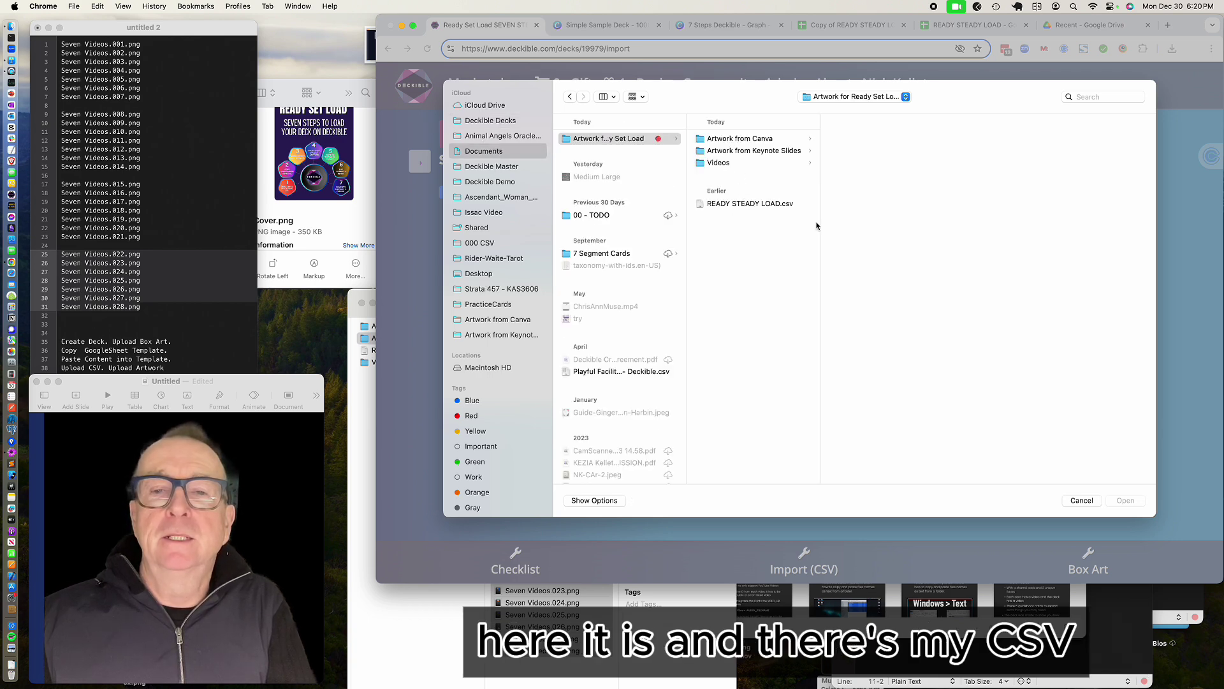
pyautogui.click(766, 204)
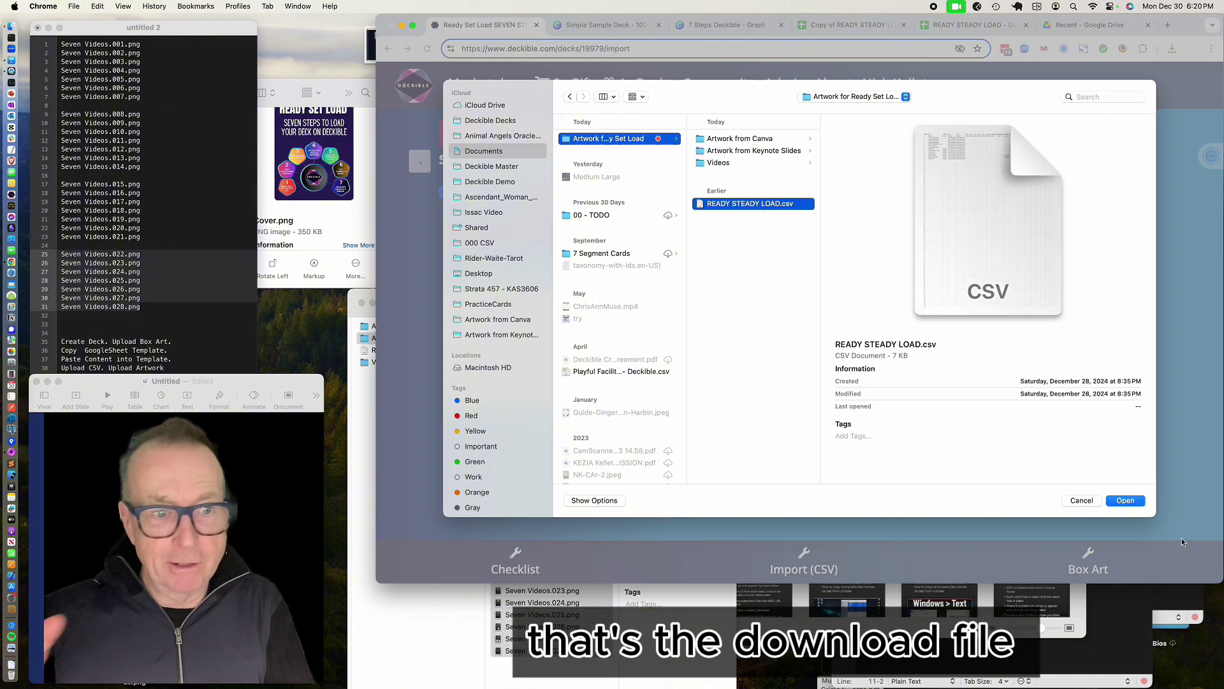
pyautogui.click(1126, 501)
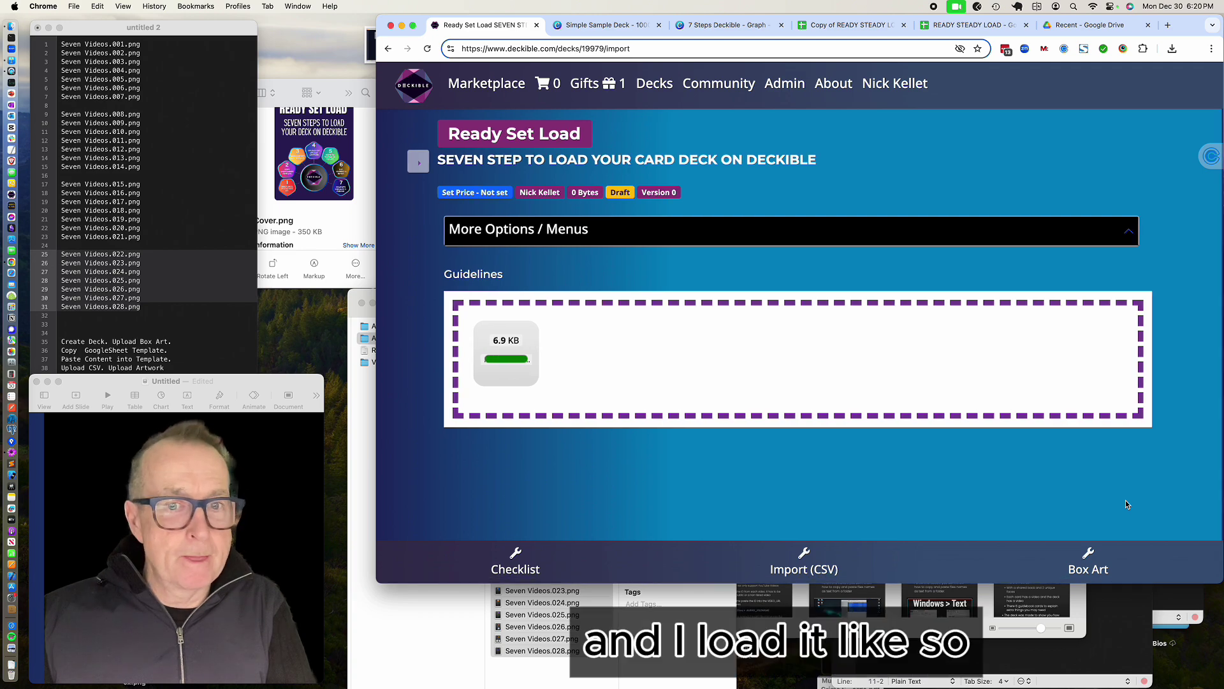
pyautogui.scroll(-4, 1001, 470)
pyautogui.scroll(-6, 987, 471)
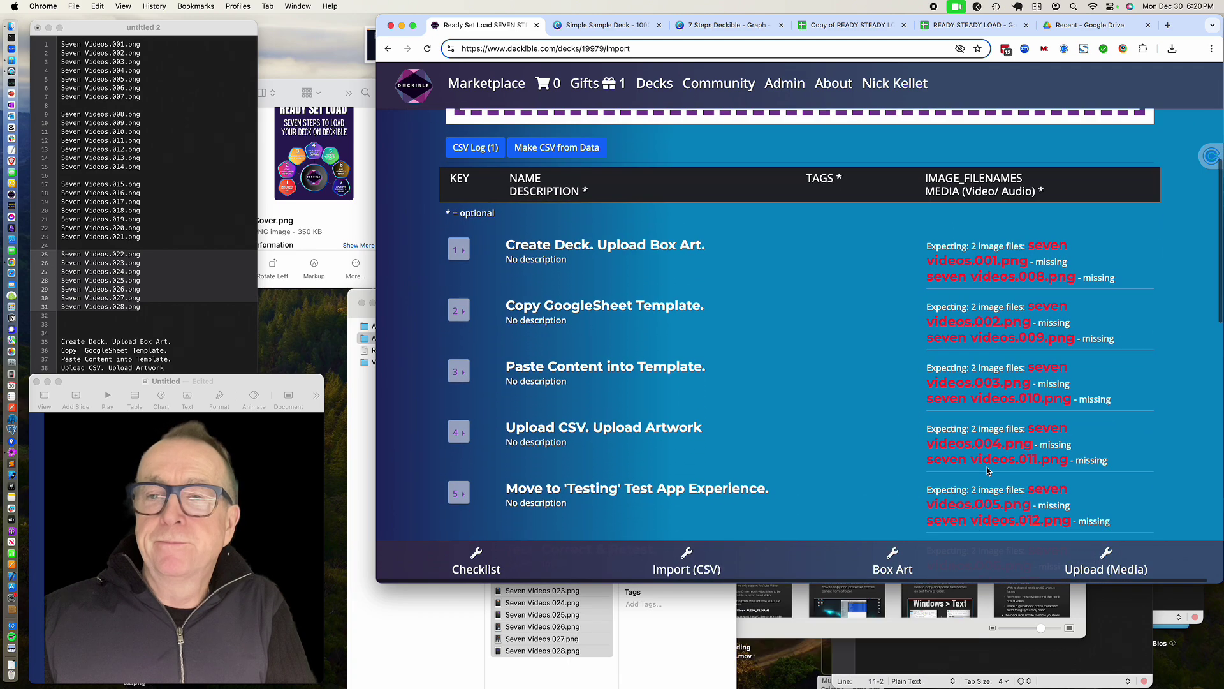
pyautogui.scroll(-7, 987, 470)
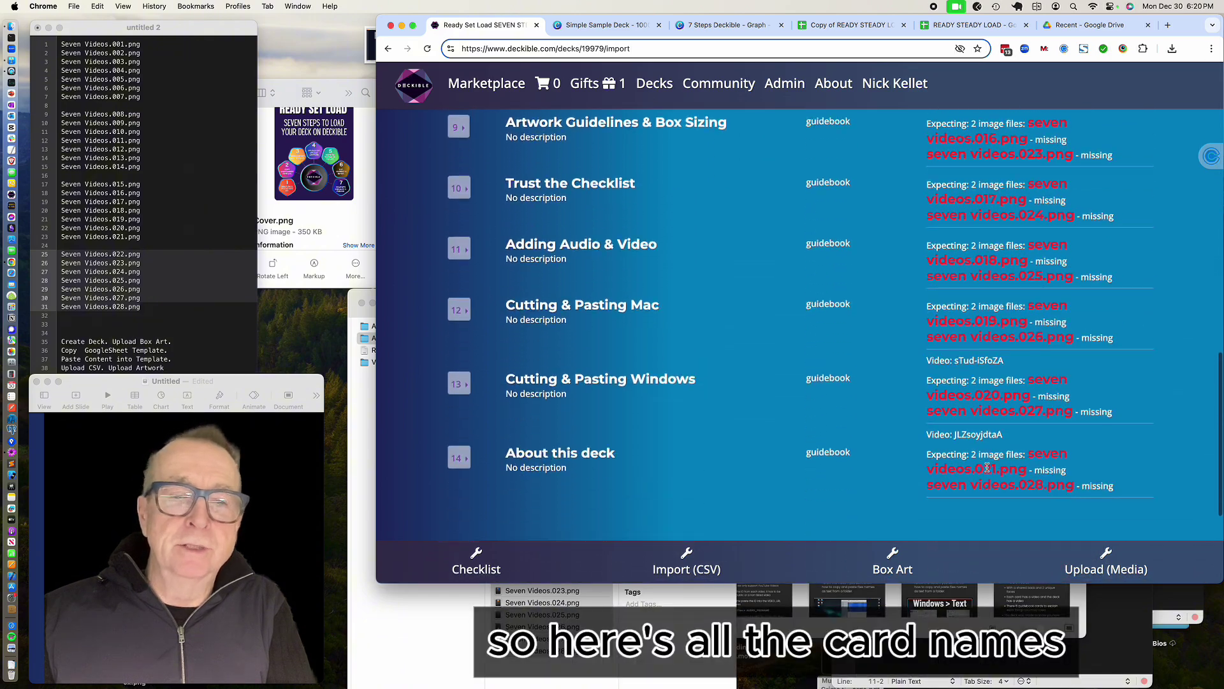
pyautogui.scroll(6, 987, 470)
pyautogui.scroll(3, 987, 471)
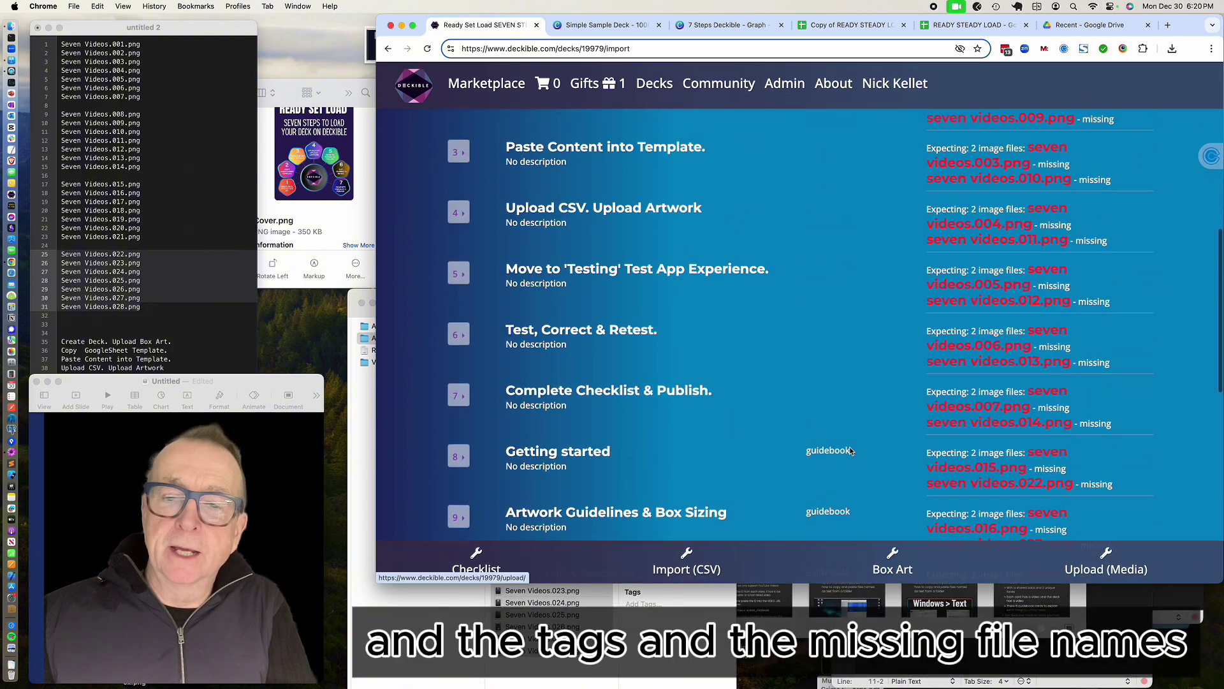
pyautogui.scroll(2, 1020, 283)
pyautogui.scroll(6, 1020, 283)
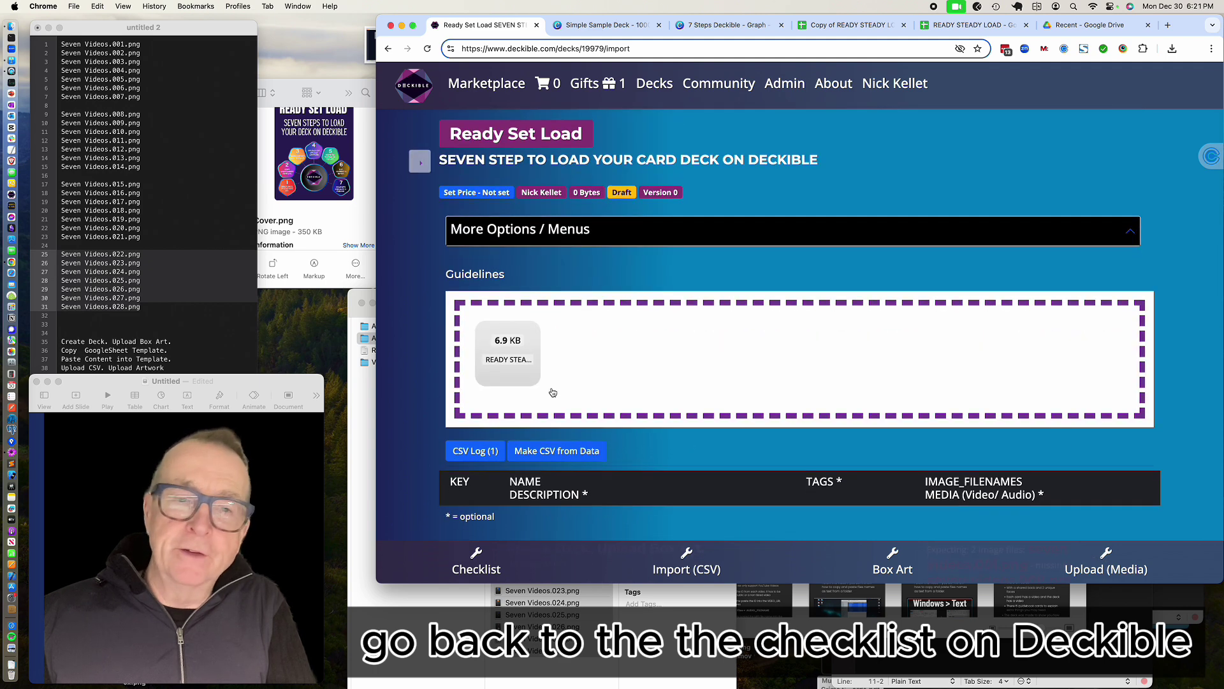
# Open the fix page for Missing Media: 28 and go to the Upload Media drop zone.
pyautogui.click(480, 568)
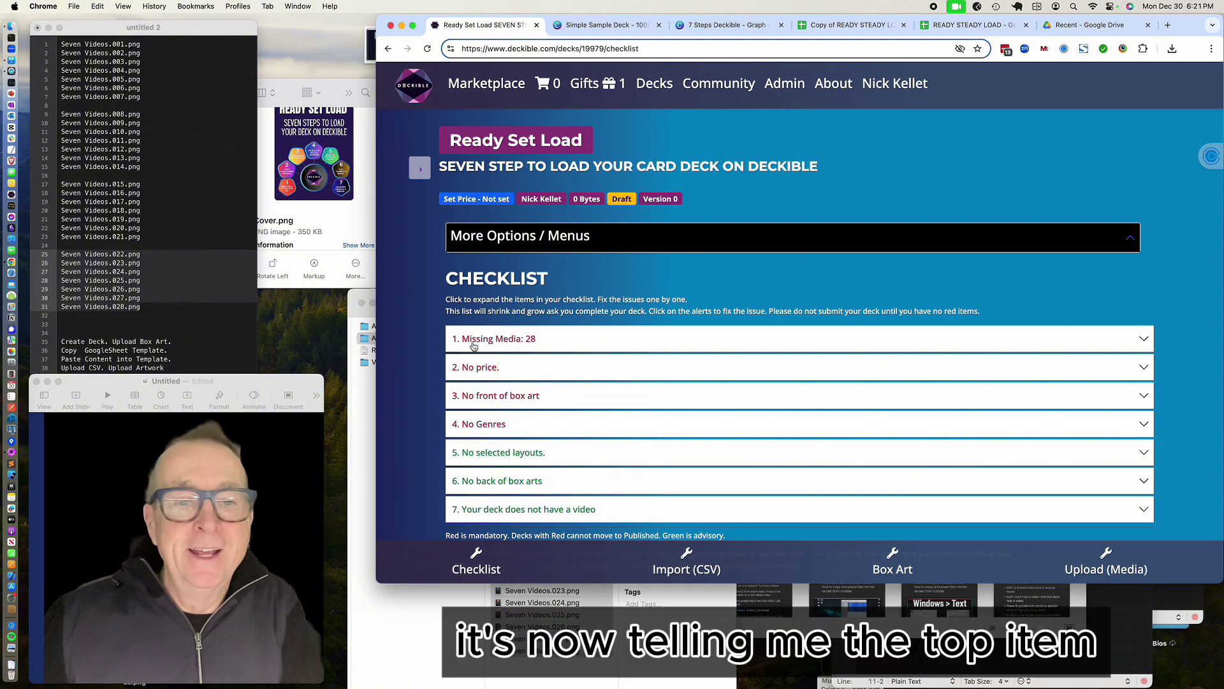
pyautogui.click(537, 343)
pyautogui.click(489, 394)
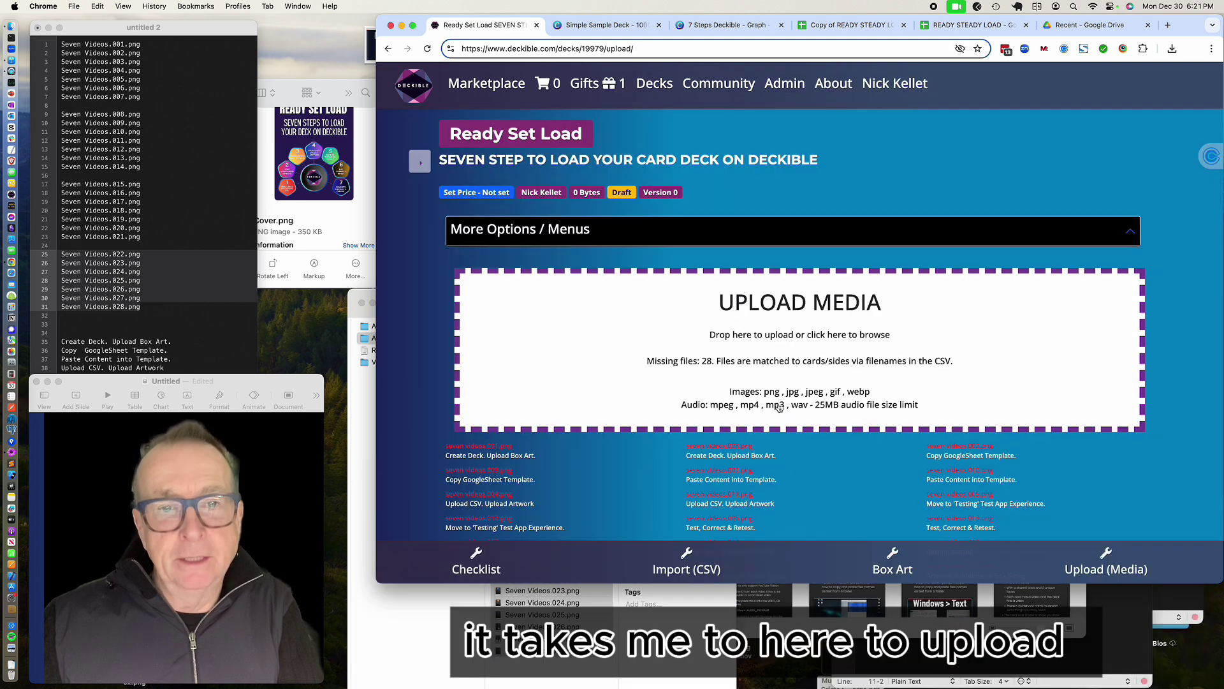
pyautogui.scroll(-2, 783, 438)
pyautogui.scroll(2, 783, 438)
pyautogui.scroll(-5, 783, 439)
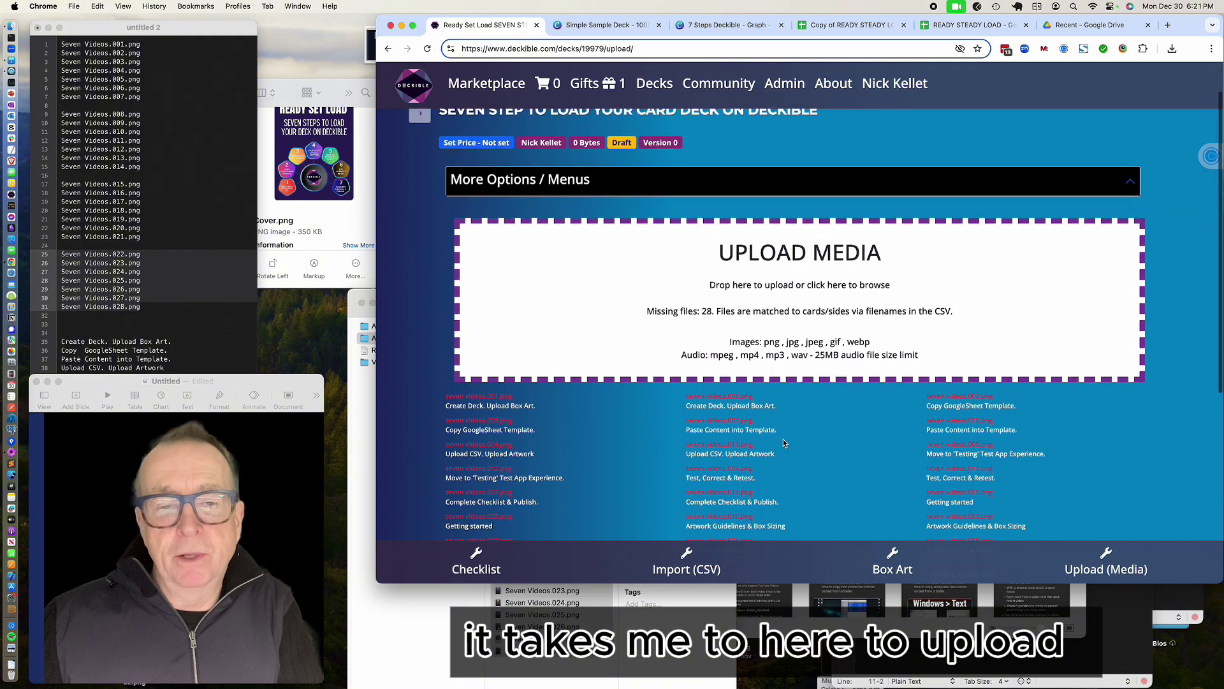
pyautogui.scroll(3, 782, 439)
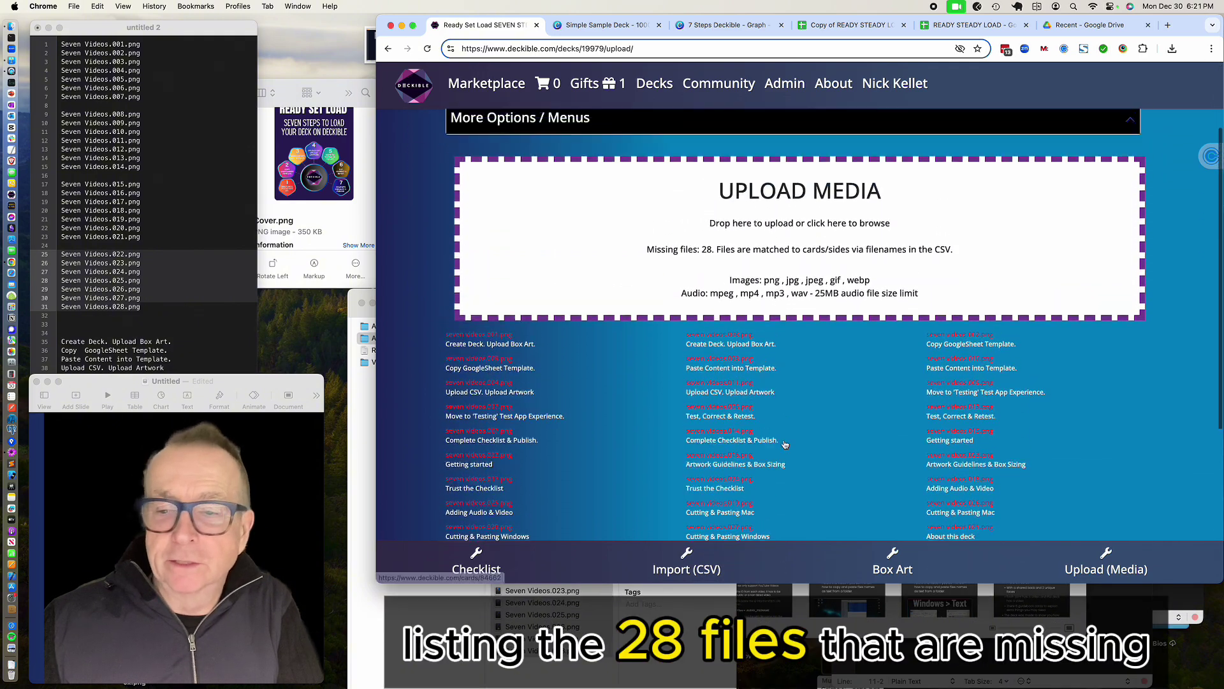
pyautogui.click(1124, 568)
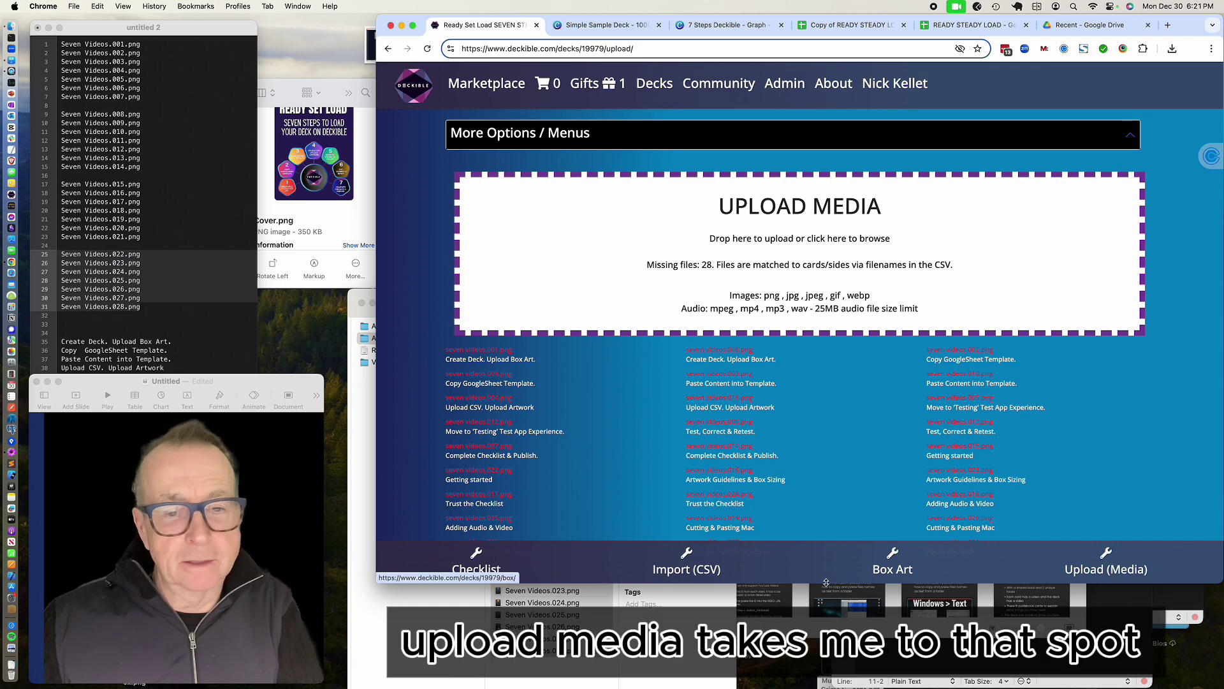
pyautogui.scroll(-5, 826, 583)
pyautogui.scroll(10, 972, 529)
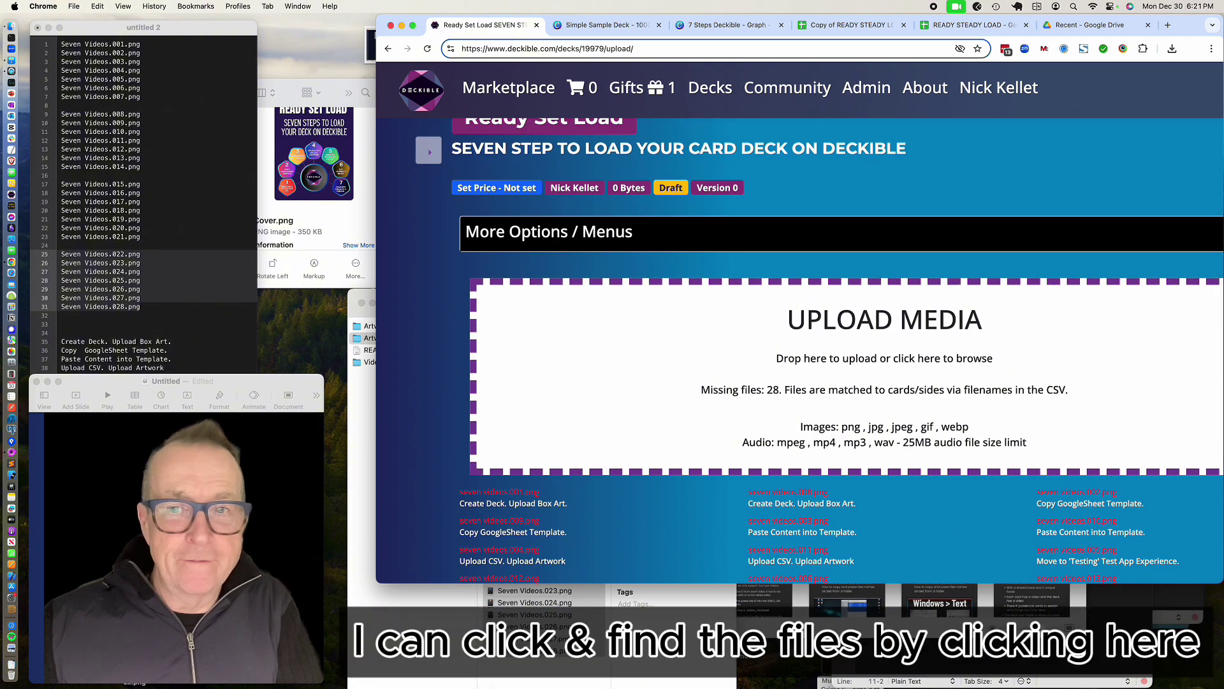
# Drag the 28 Seven Videos card PNGs from Finder onto the Upload Media drop zone.
pyautogui.click(711, 350)
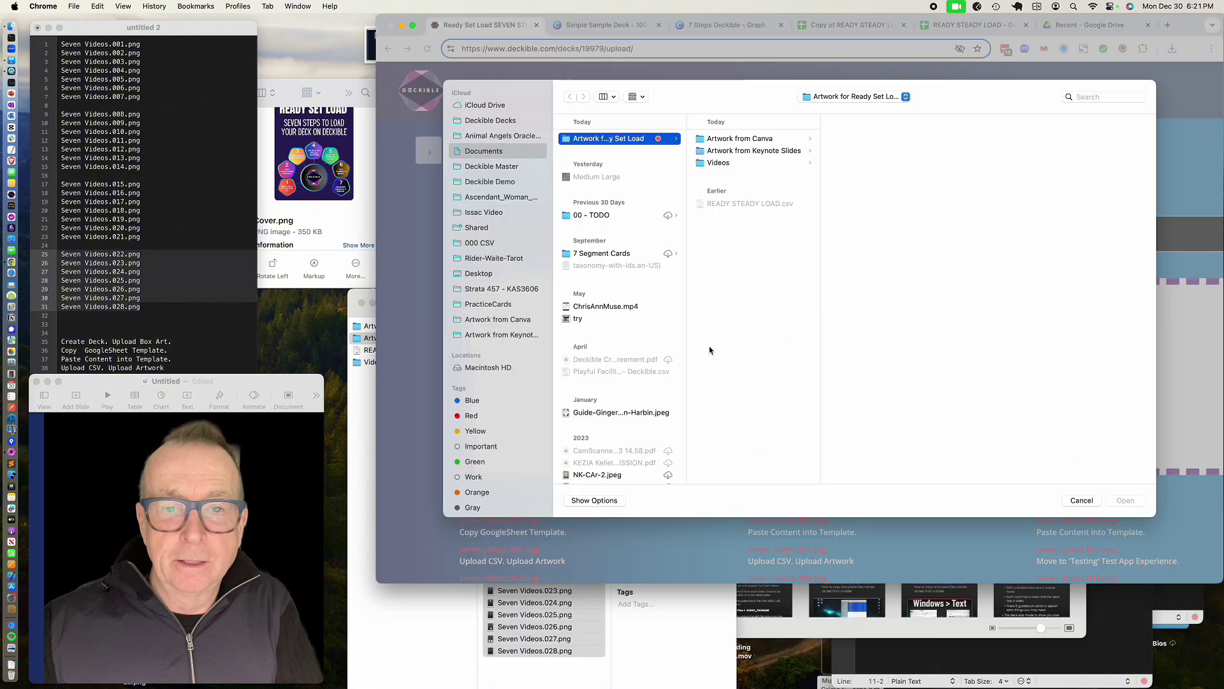
pyautogui.click(1079, 500)
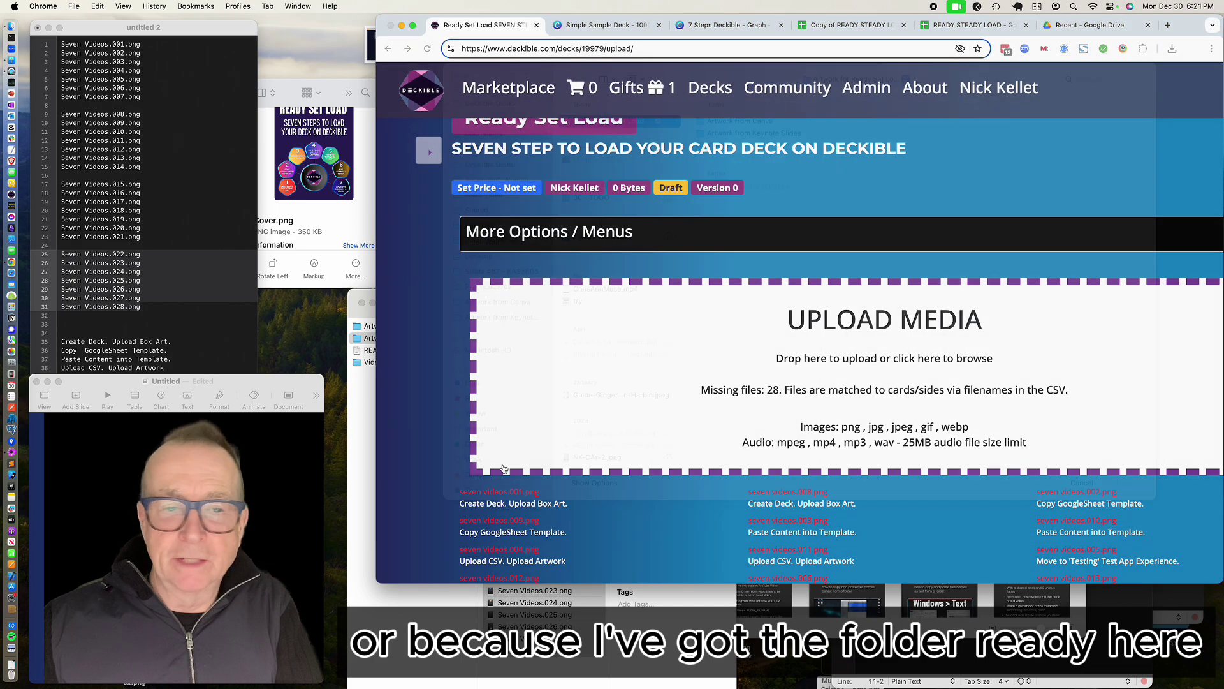
pyautogui.click(366, 443)
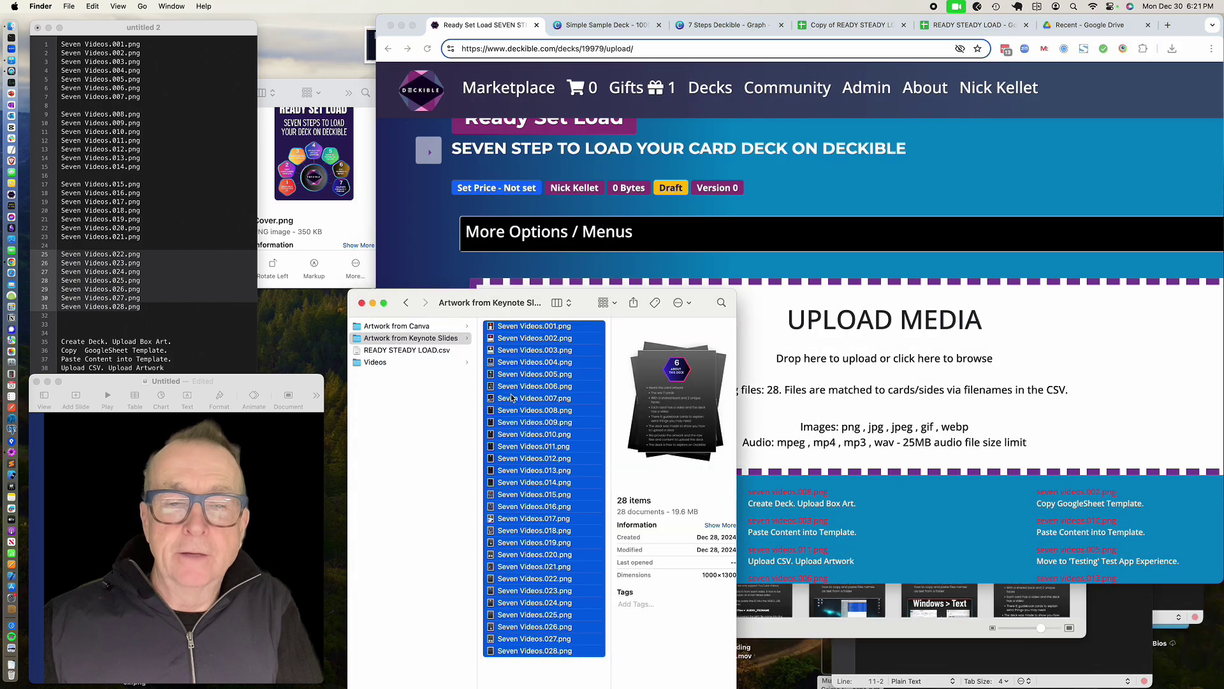
pyautogui.hscroll(-2, 512, 398)
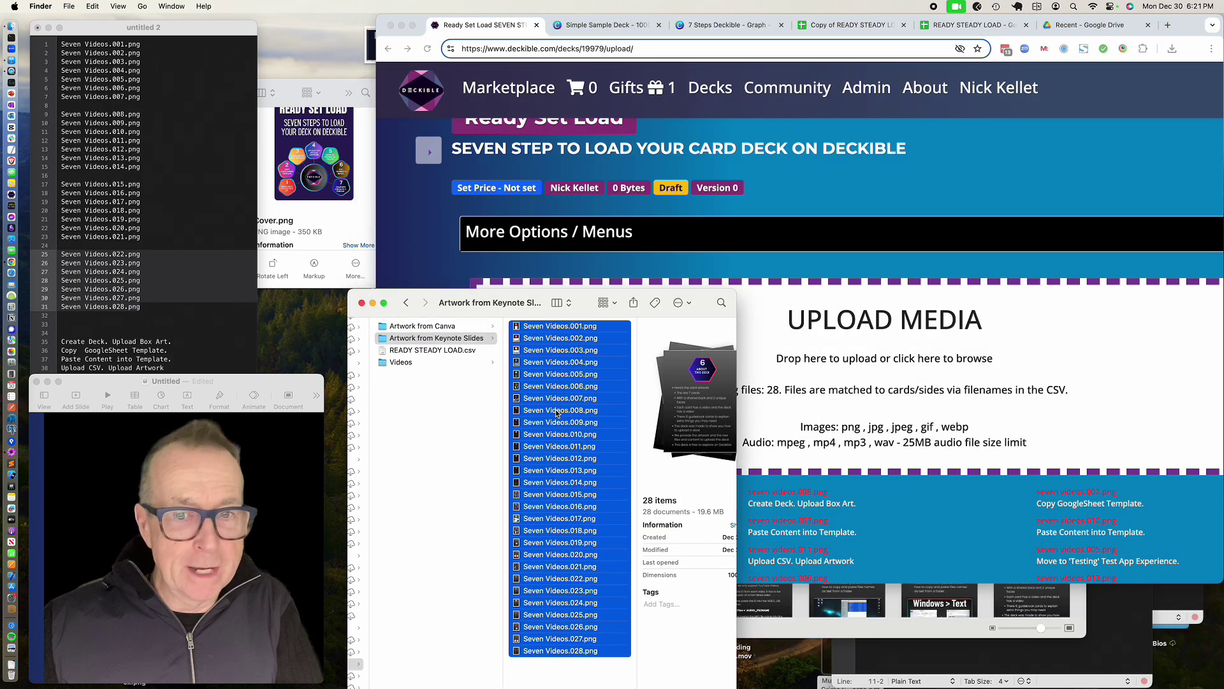
pyautogui.moveTo(558, 413); pyautogui.dragTo(806, 360)
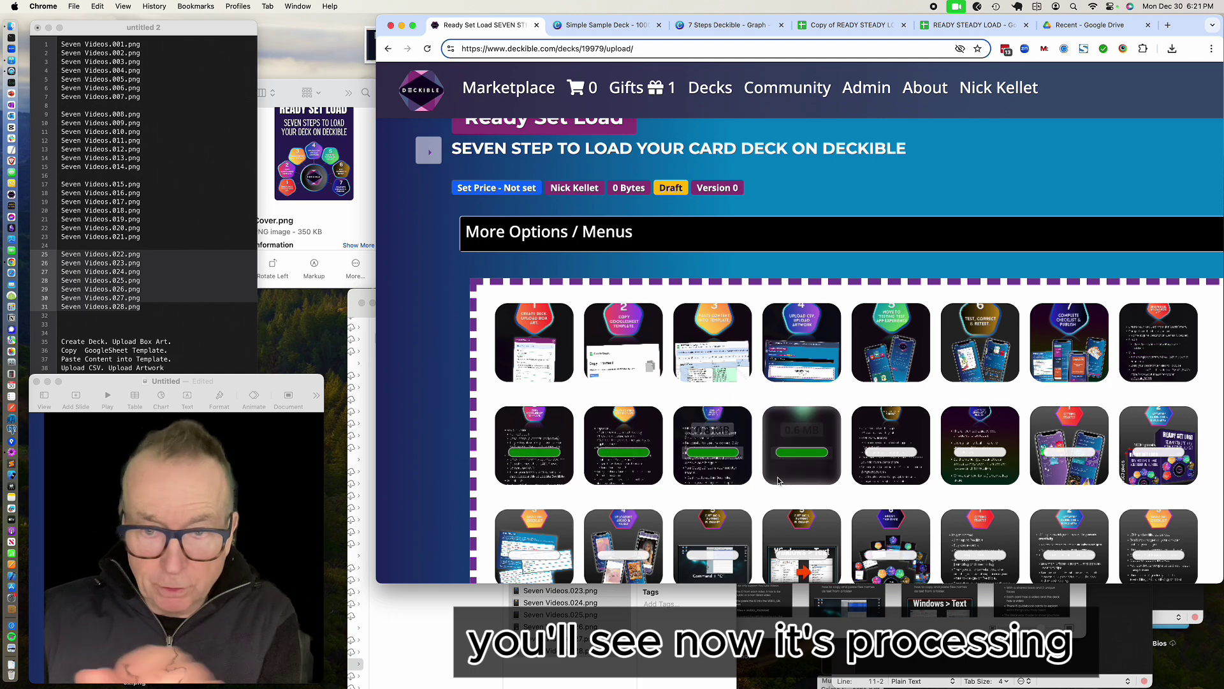
pyautogui.scroll(-3, 785, 452)
pyautogui.scroll(-2, 785, 453)
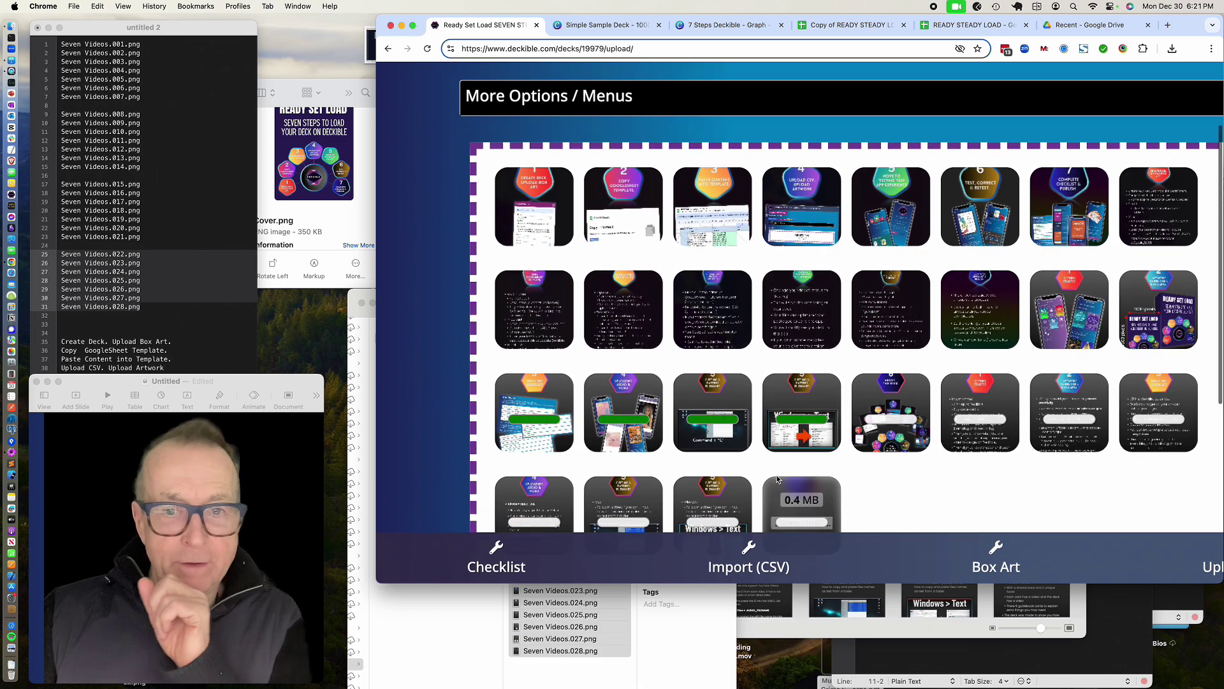
pyautogui.scroll(-1, 778, 479)
pyautogui.scroll(-3, 777, 479)
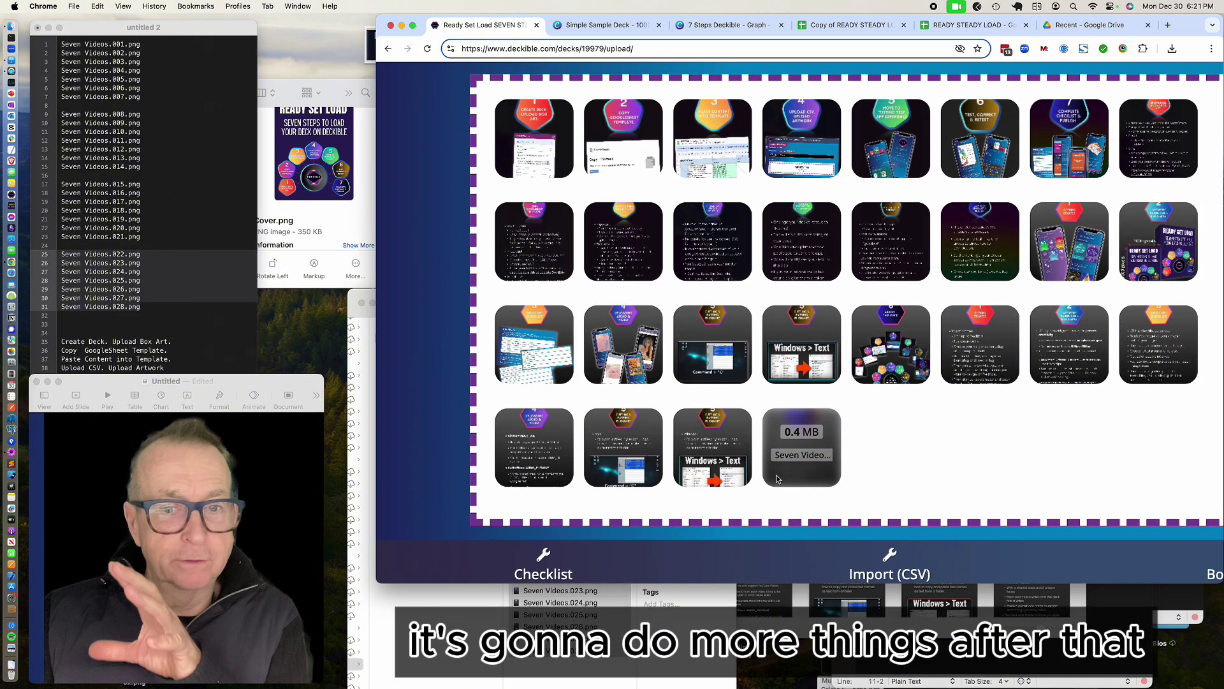
pyautogui.scroll(-3, 777, 479)
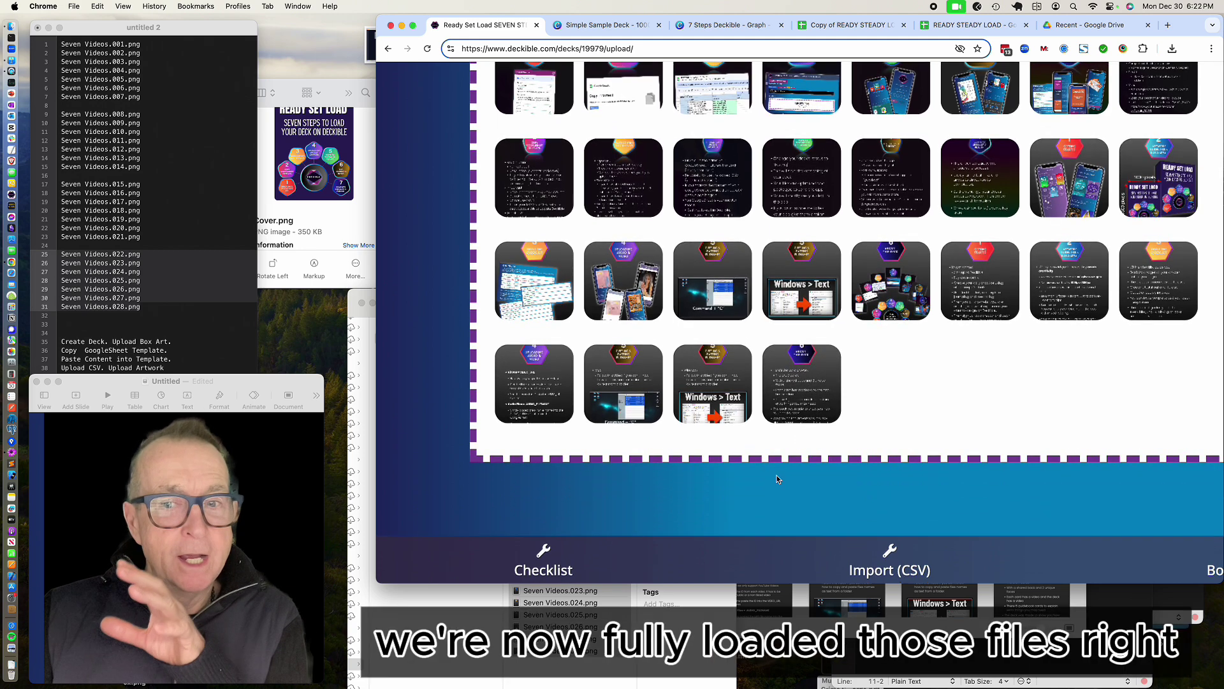
pyautogui.hscroll(1, 777, 479)
pyautogui.scroll(1, 777, 480)
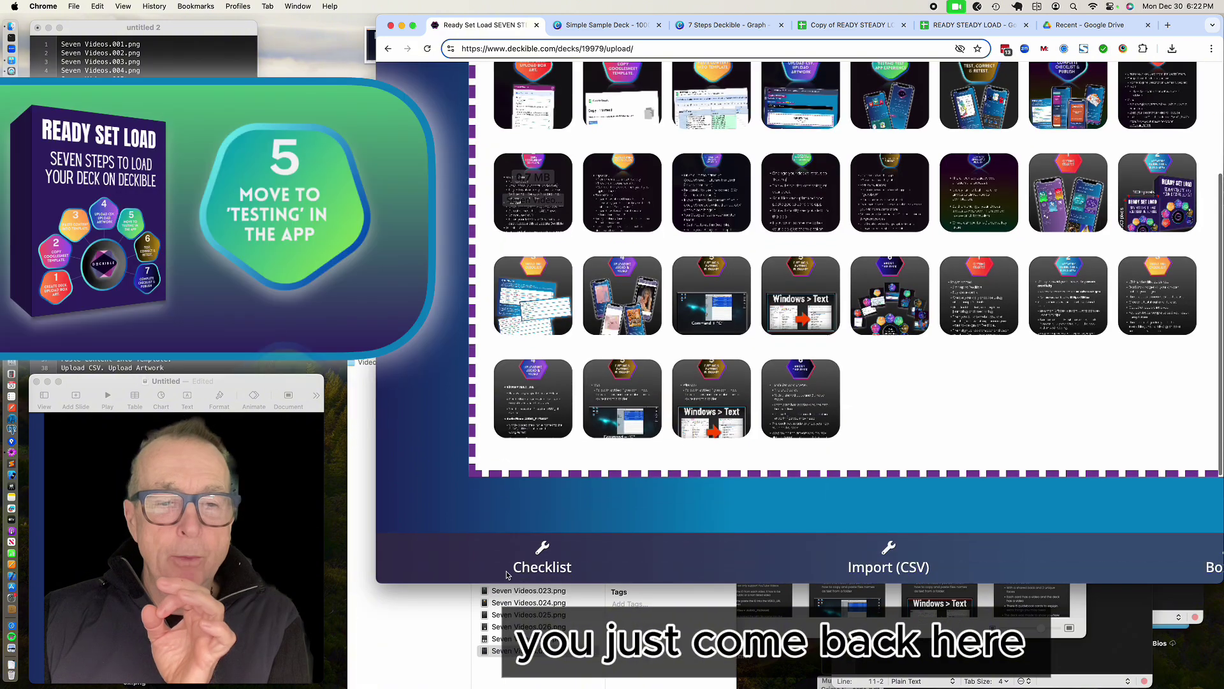
pyautogui.scroll(-8, 670, 510)
# Move the Ready Set Load deck into Testing and open the No price fix page.
pyautogui.click(543, 552)
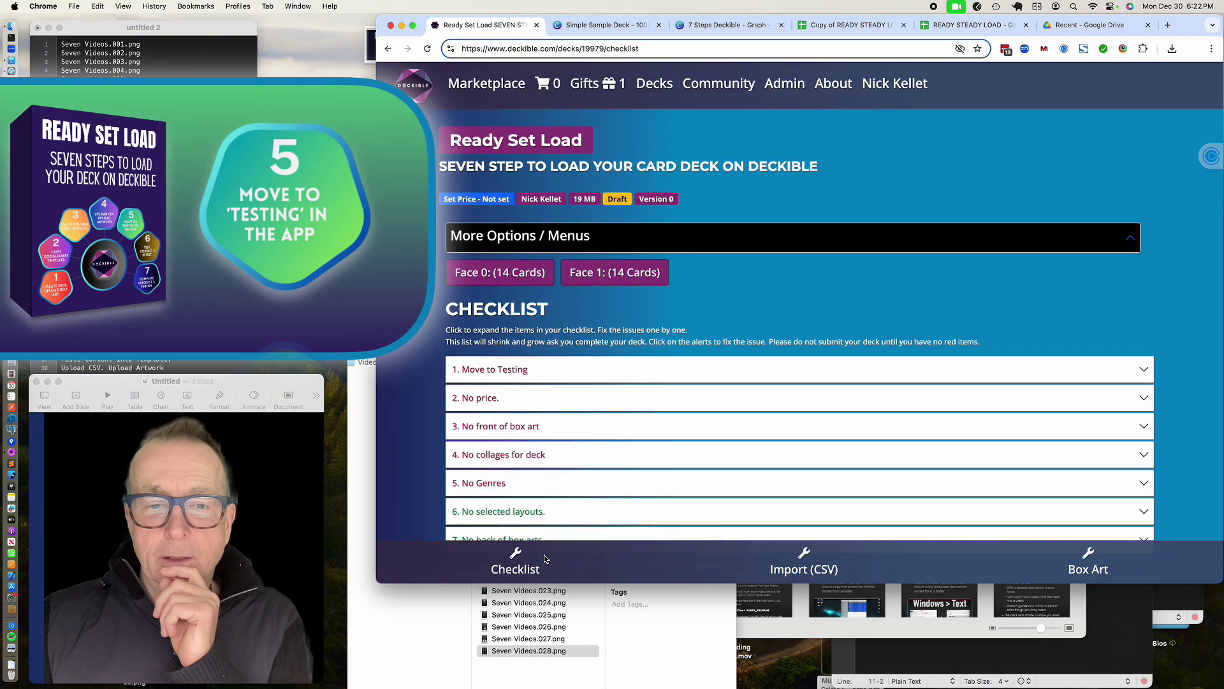
pyautogui.click(490, 370)
pyautogui.click(478, 425)
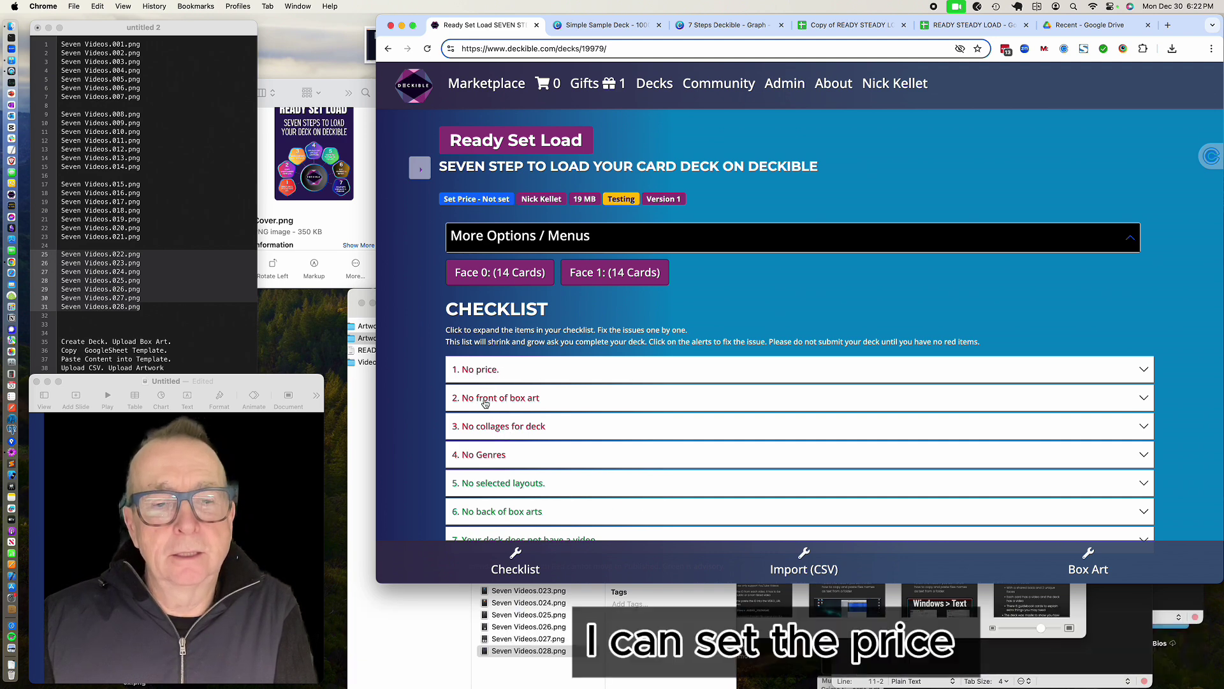
pyautogui.click(483, 378)
pyautogui.click(477, 424)
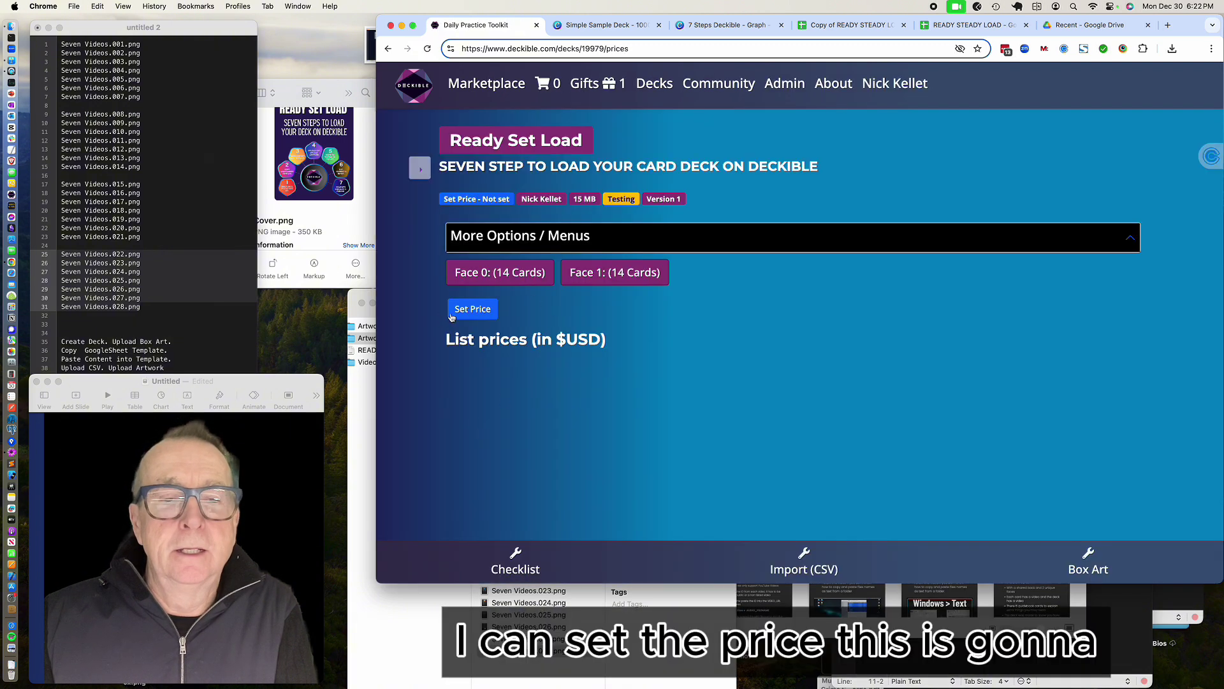
# Create a free 0 $USD price for the deck and return to its checklist.
pyautogui.click(472, 310)
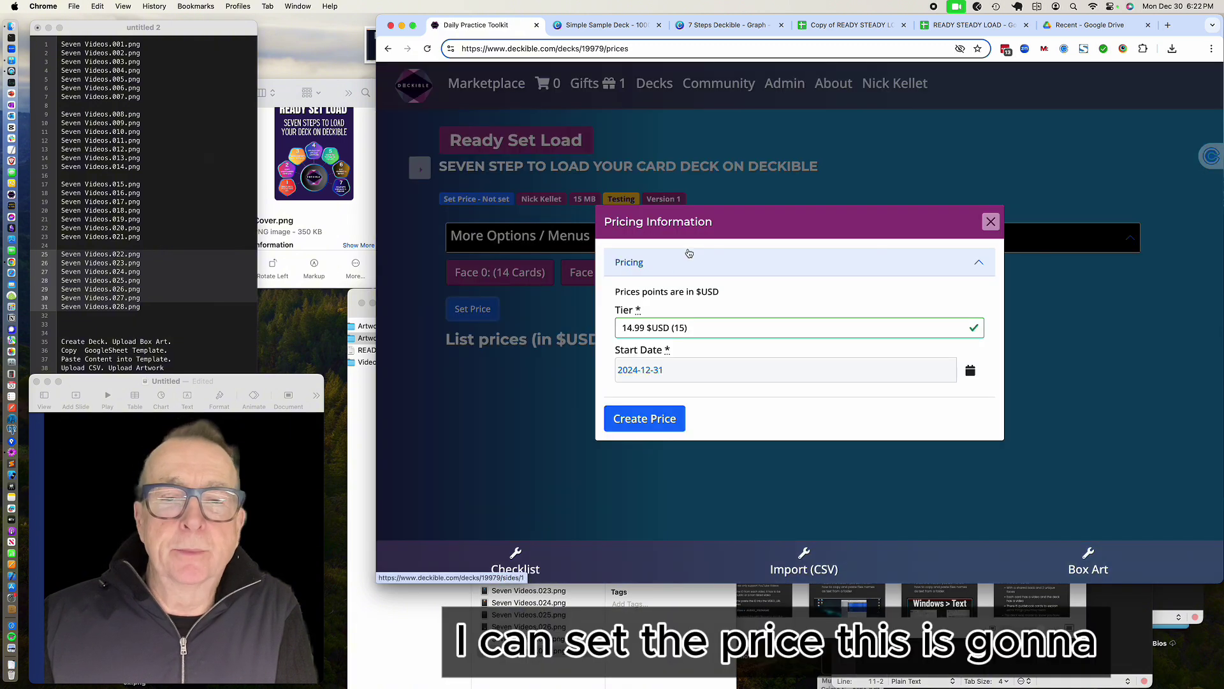
pyautogui.click(689, 330)
pyautogui.click(670, 169)
pyautogui.click(649, 419)
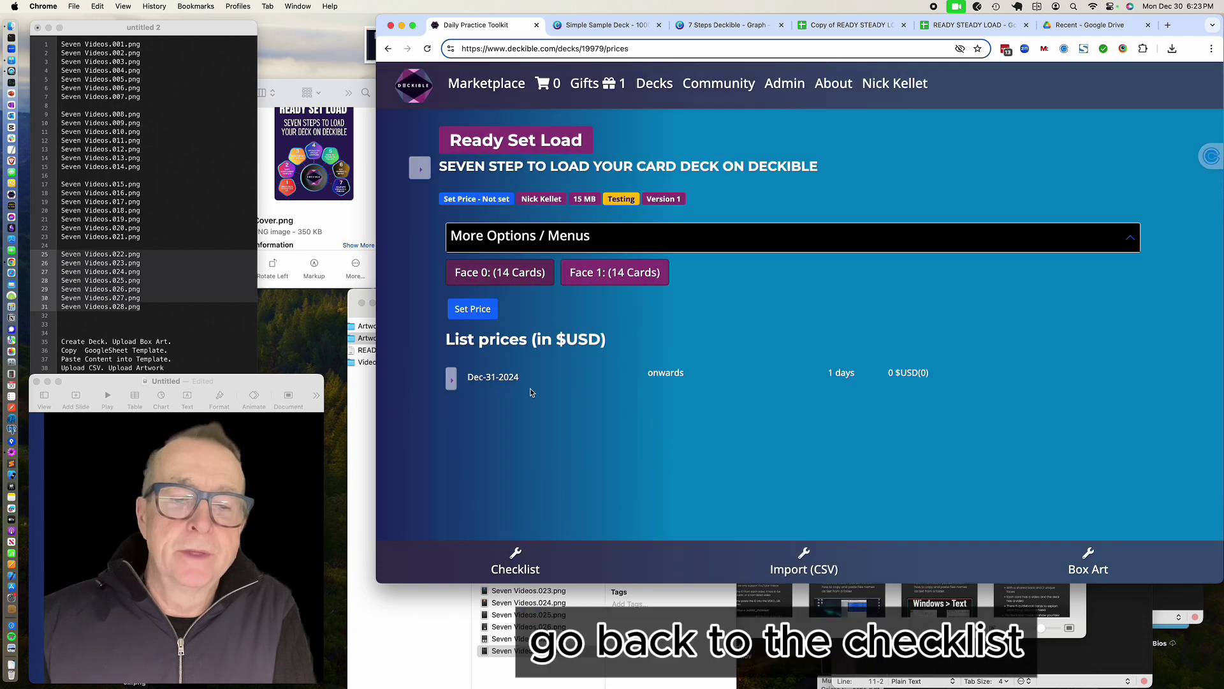
pyautogui.click(516, 560)
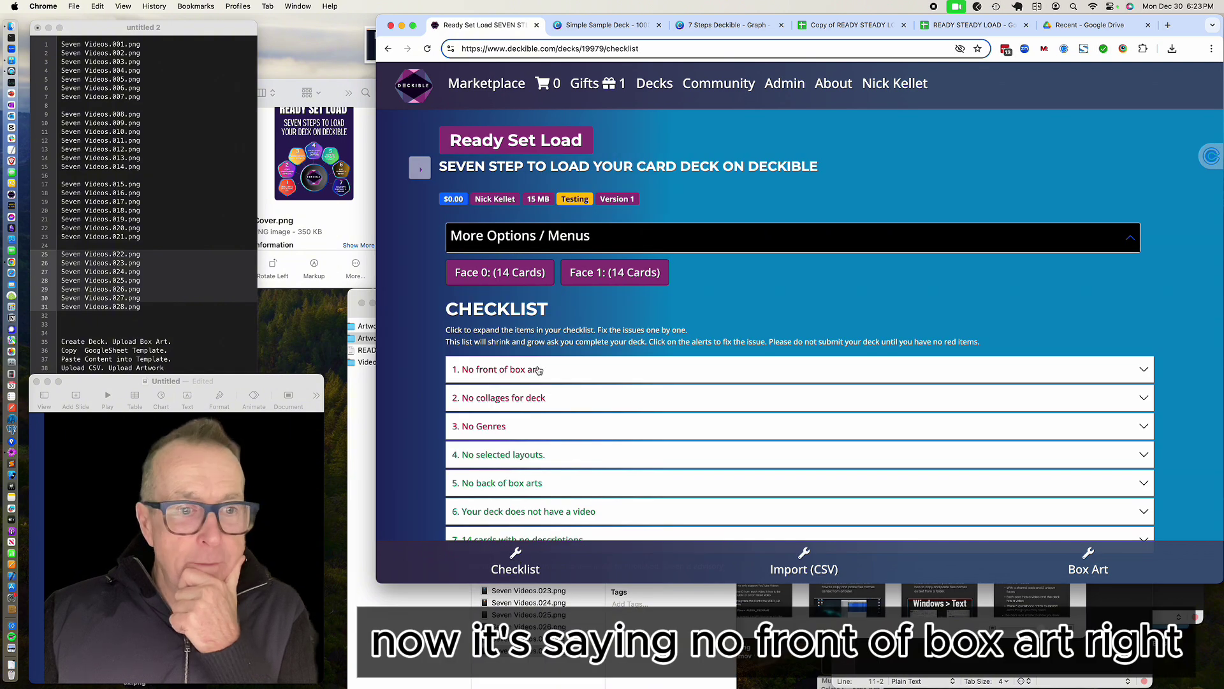
pyautogui.click(539, 371)
# Choose Cover.png from the Artwork from Canva folder as the box front image.
pyautogui.click(488, 426)
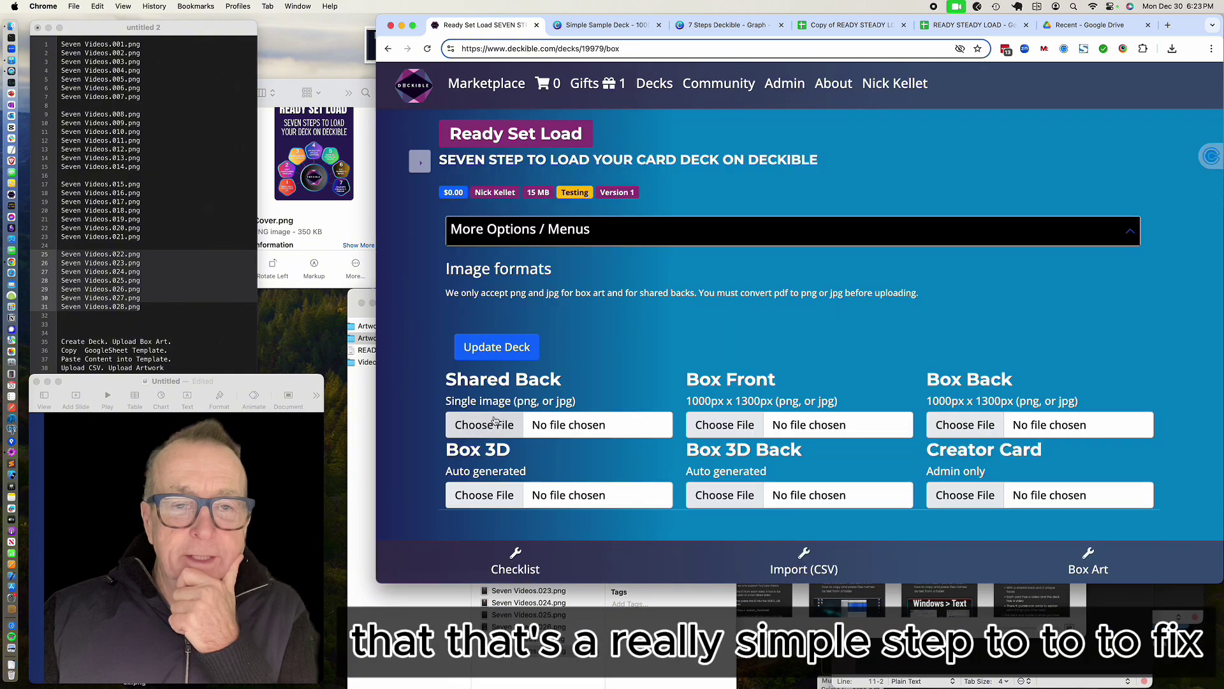
pyautogui.click(727, 424)
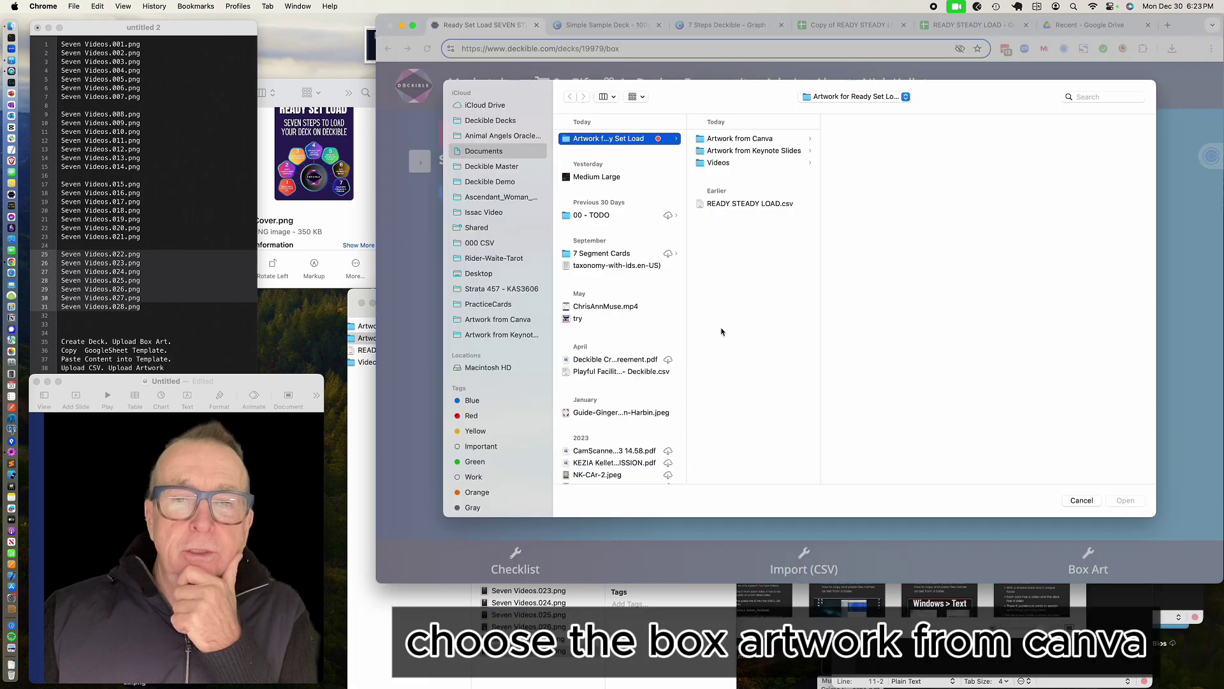
pyautogui.click(762, 141)
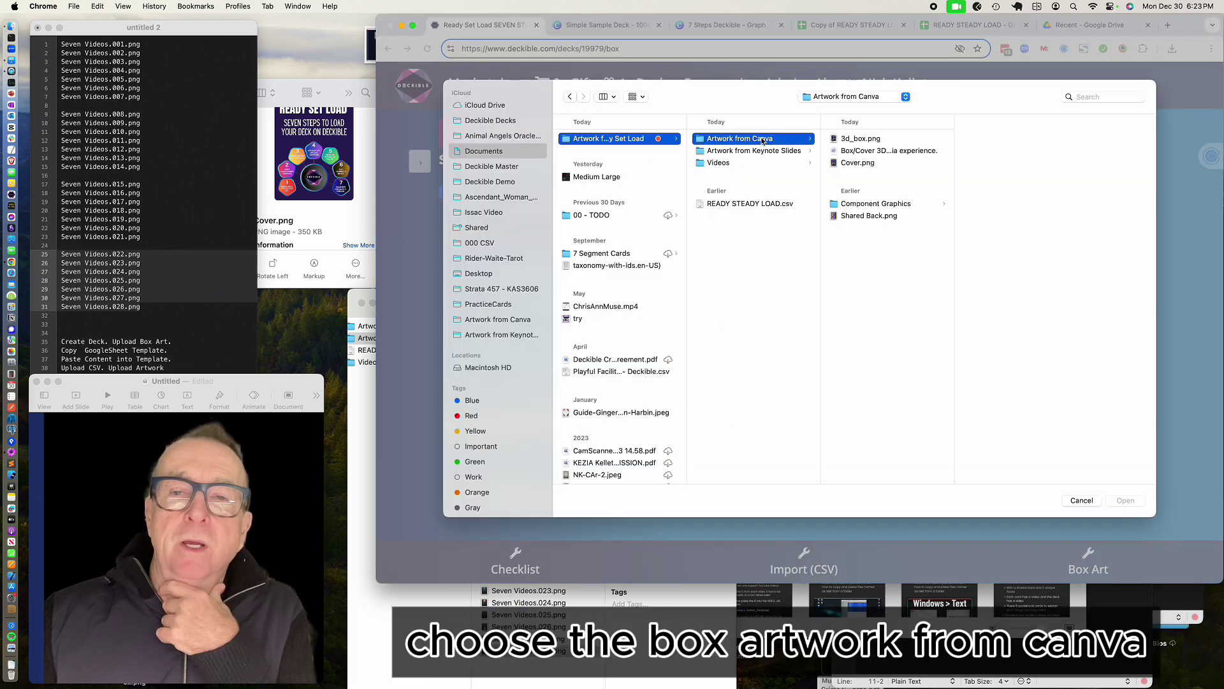
pyautogui.click(861, 141)
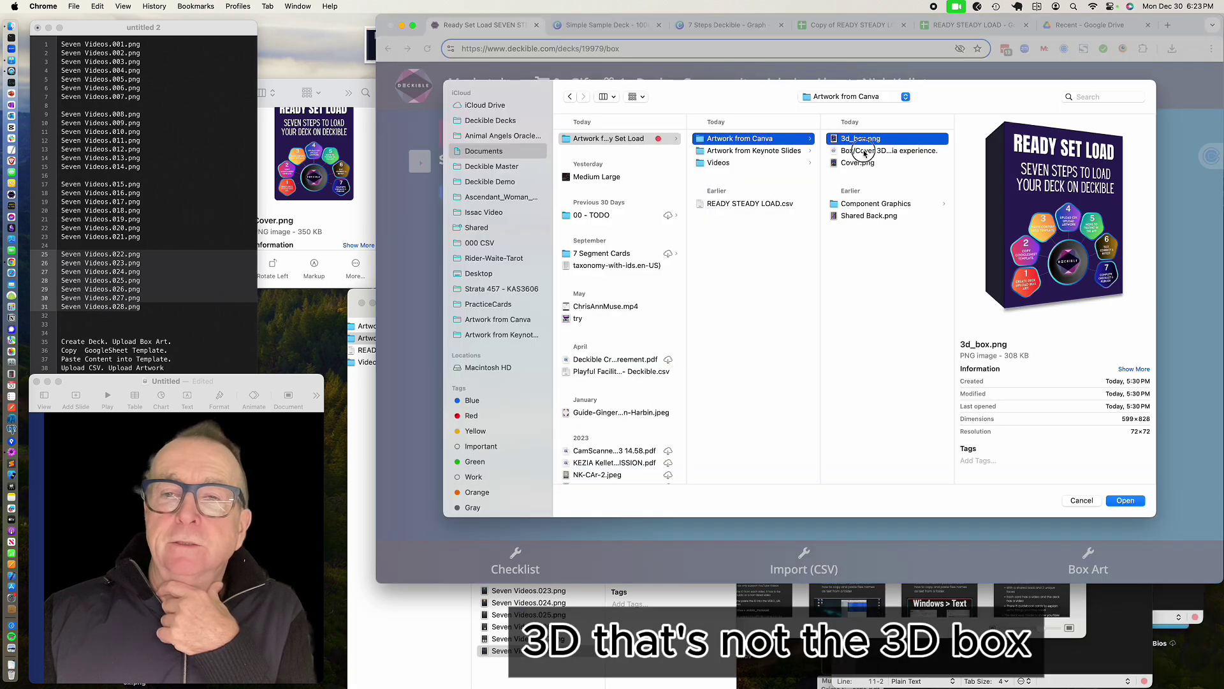
pyautogui.click(863, 152)
pyautogui.click(859, 164)
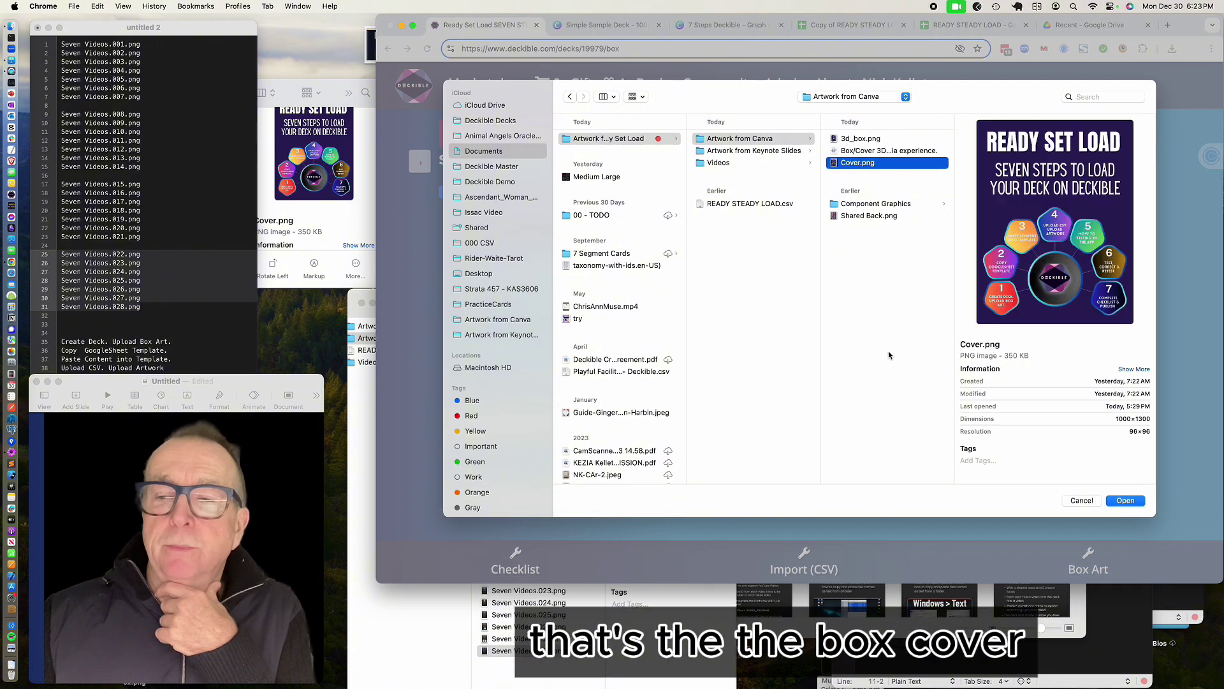
pyautogui.click(1125, 501)
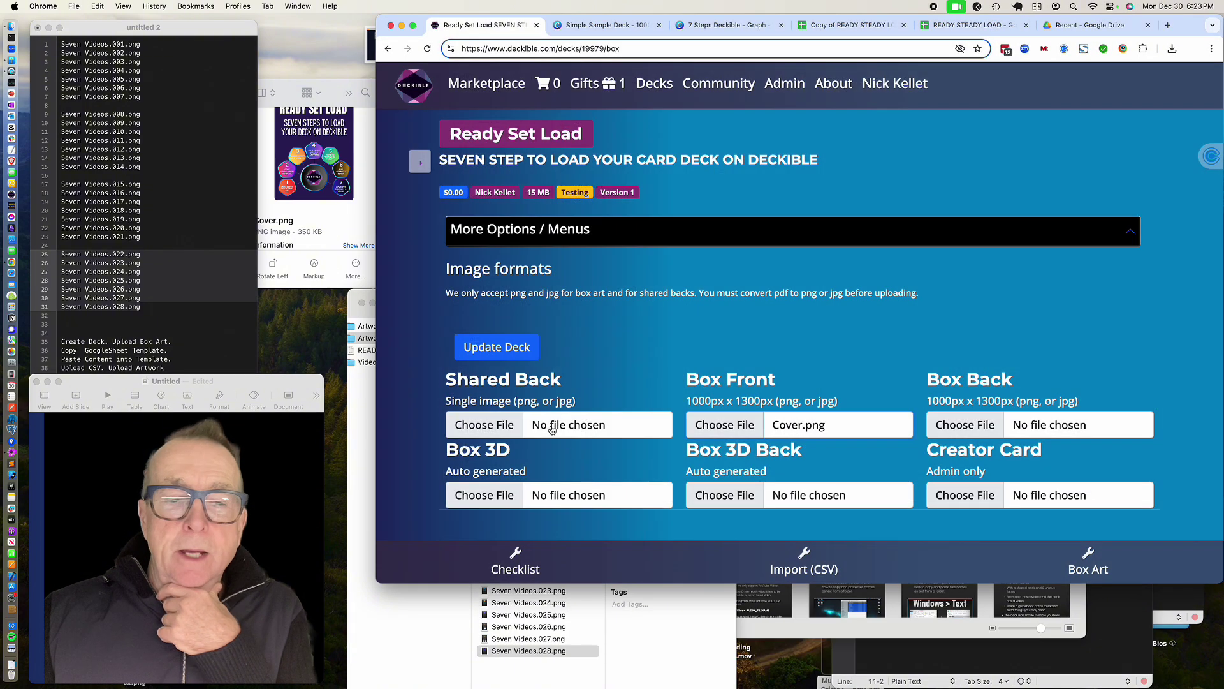
# Set Shared Back.png as the shared card back and update the deck.
pyautogui.click(484, 425)
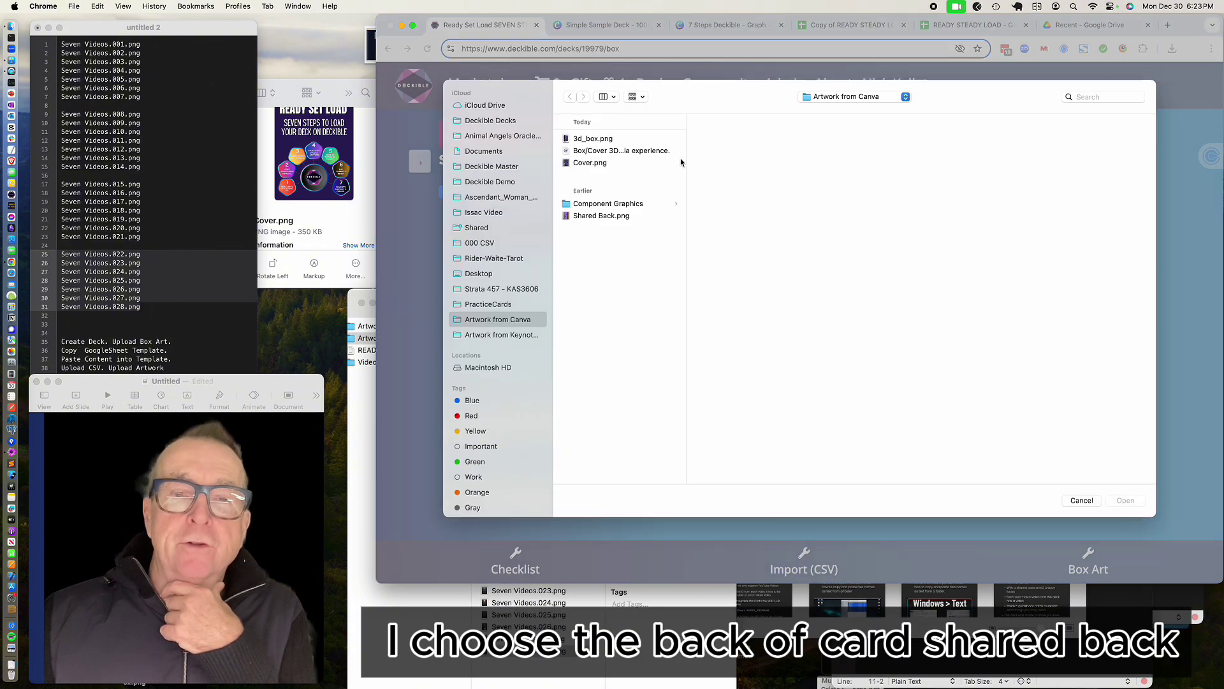
pyautogui.click(629, 217)
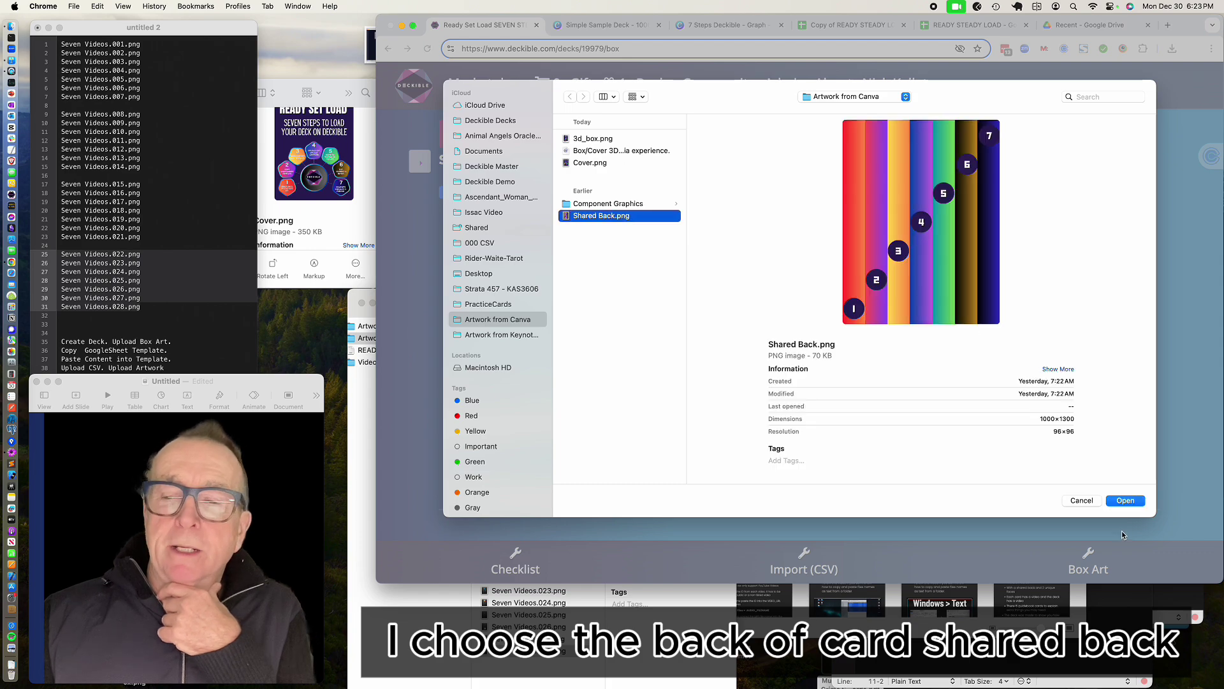
pyautogui.click(1125, 501)
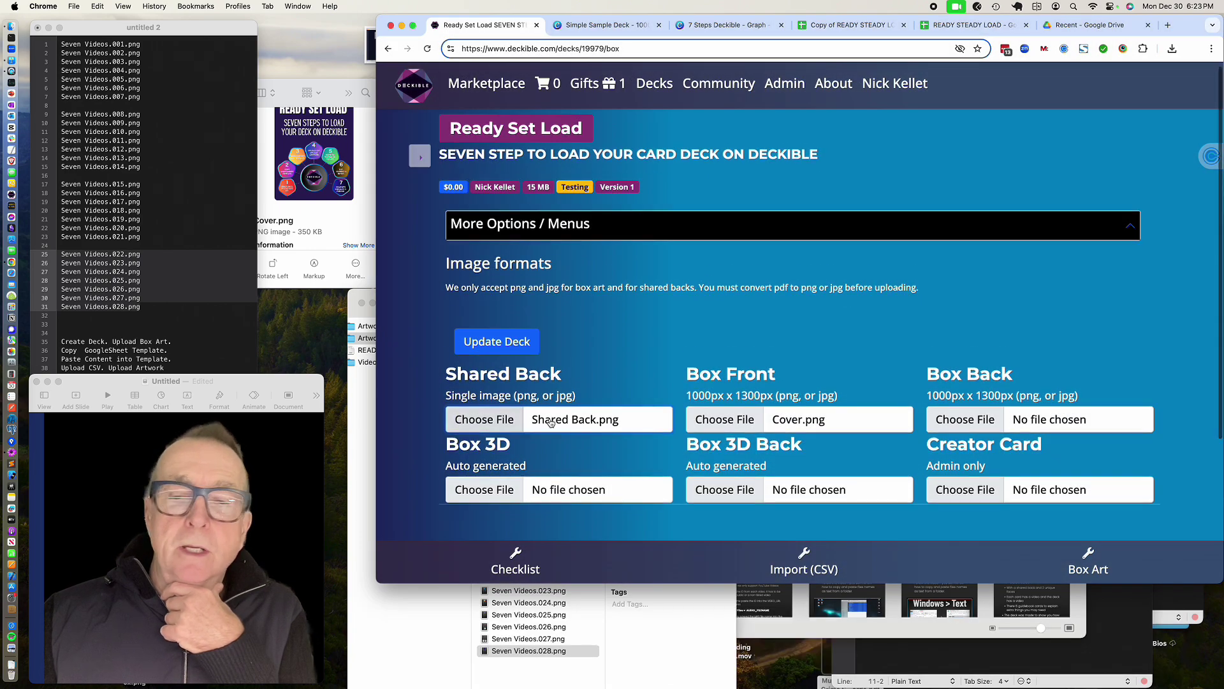
pyautogui.scroll(-1, 549, 419)
pyautogui.click(487, 327)
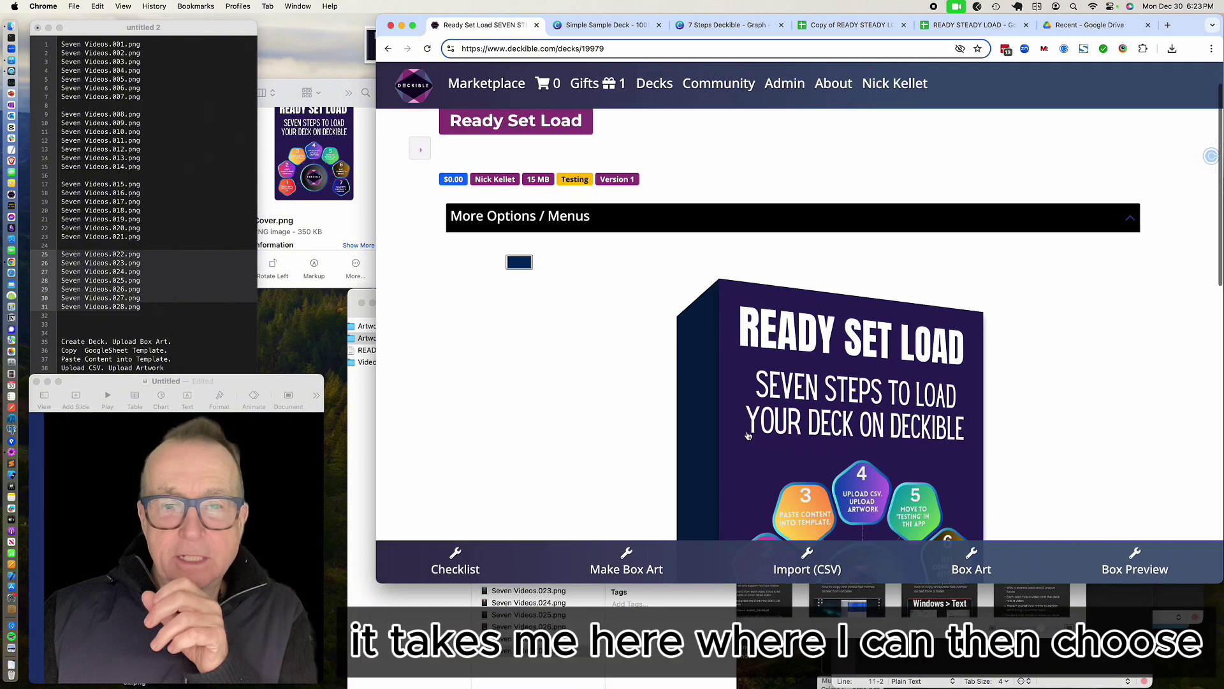
# Eyedrop the cover's purple as the box side colour and schedule the box art rebuild.
pyautogui.scroll(-3, 748, 436)
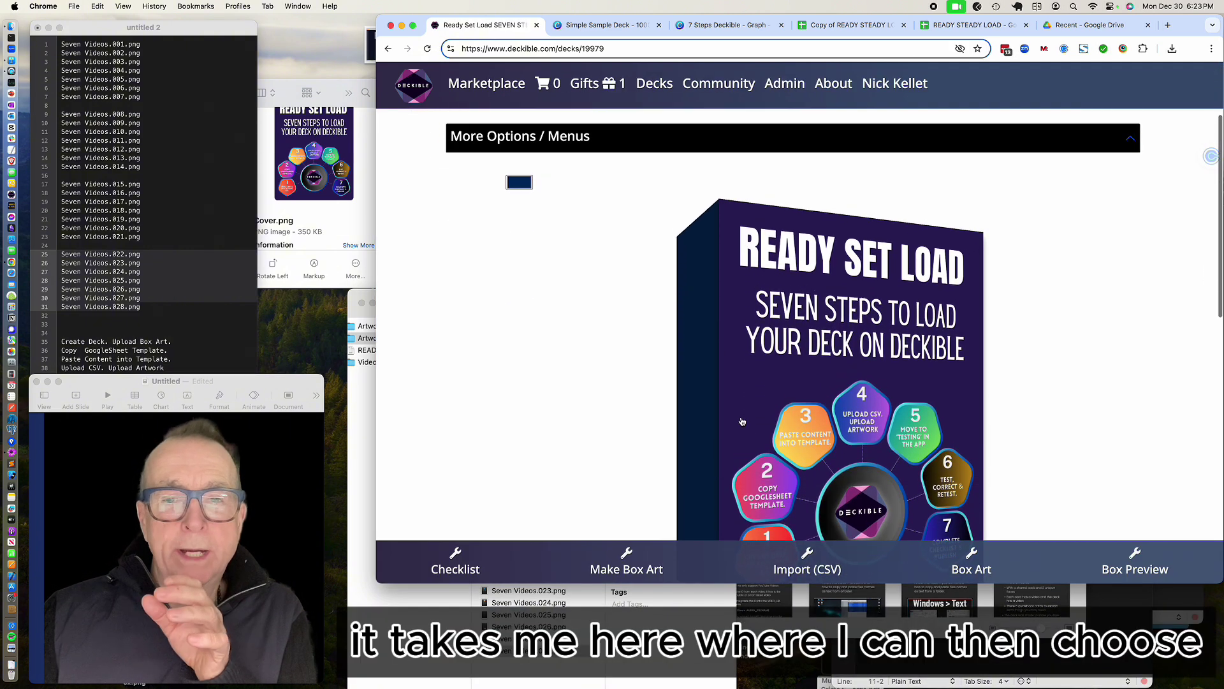
pyautogui.click(515, 184)
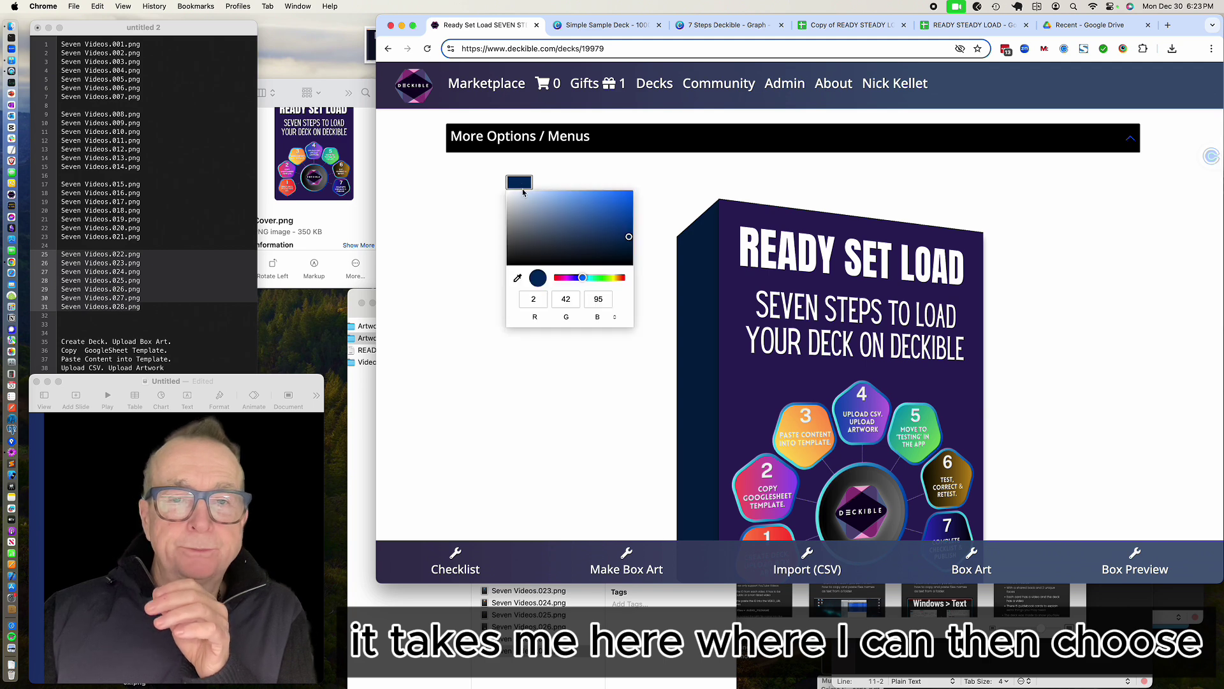
pyautogui.click(519, 279)
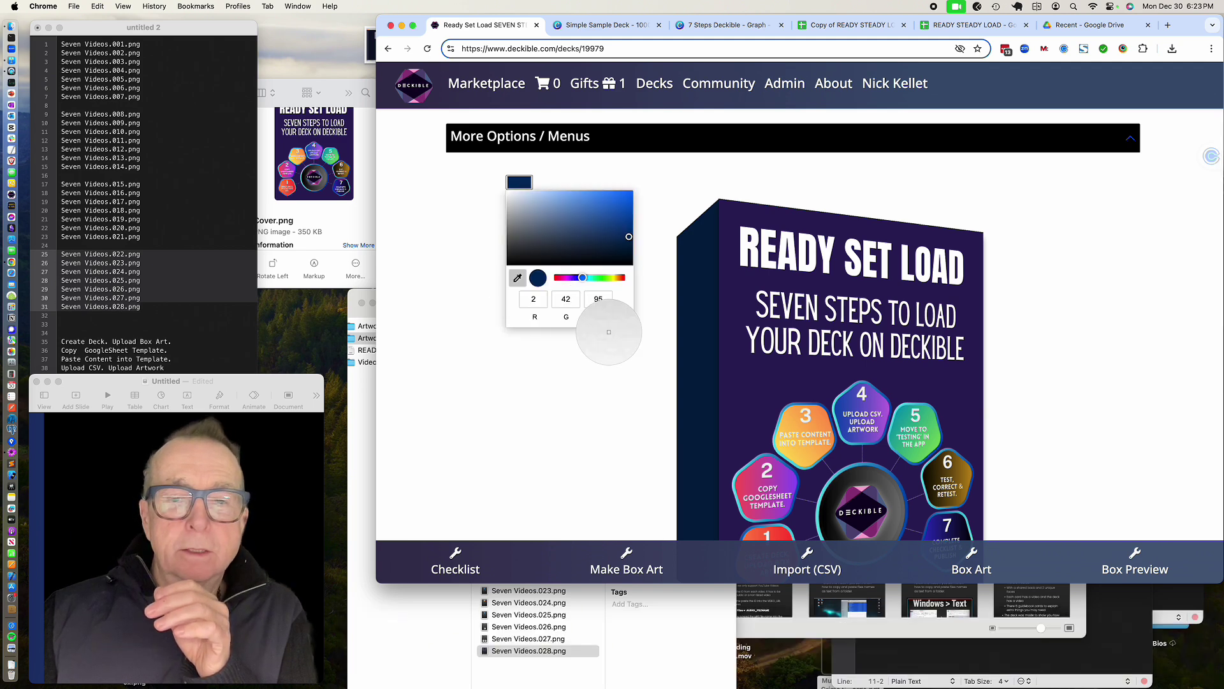
pyautogui.click(732, 390)
pyautogui.click(661, 403)
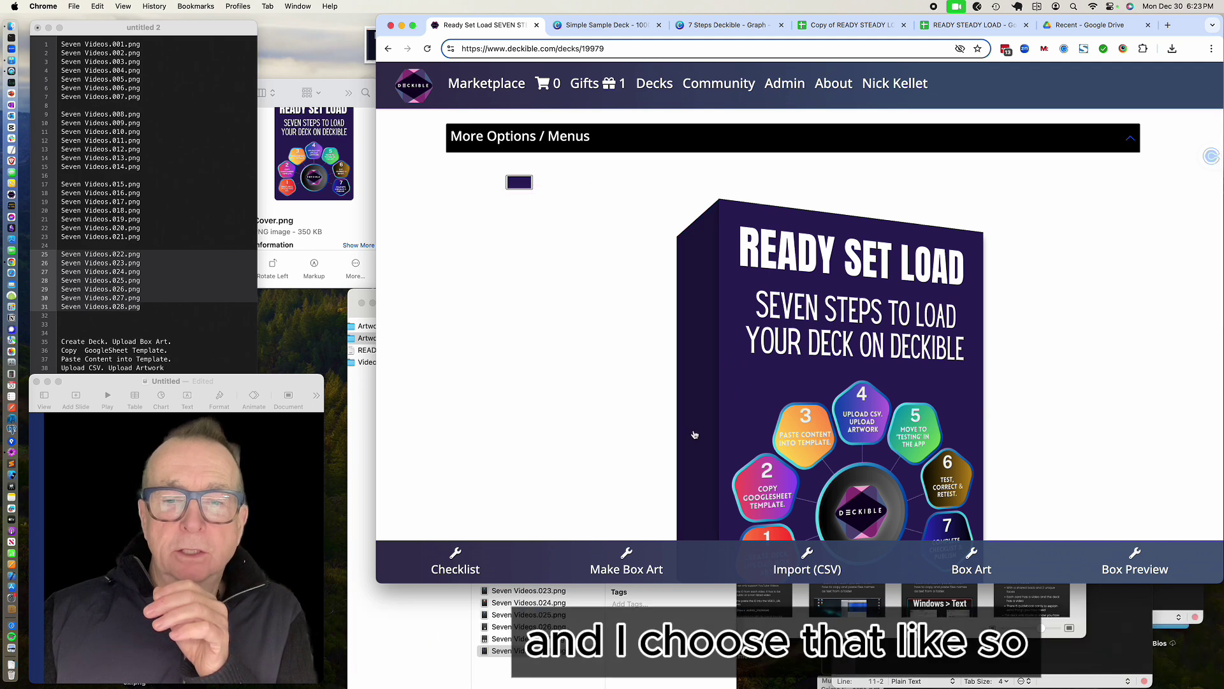
pyautogui.scroll(-3, 695, 435)
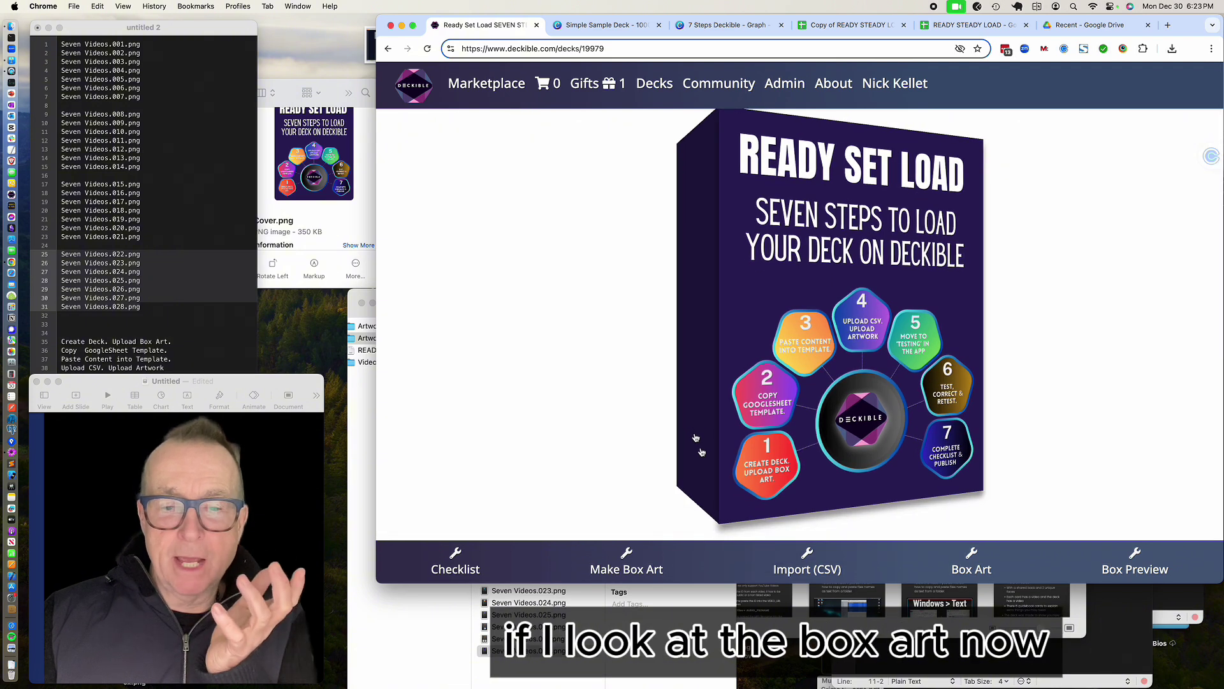
pyautogui.click(971, 561)
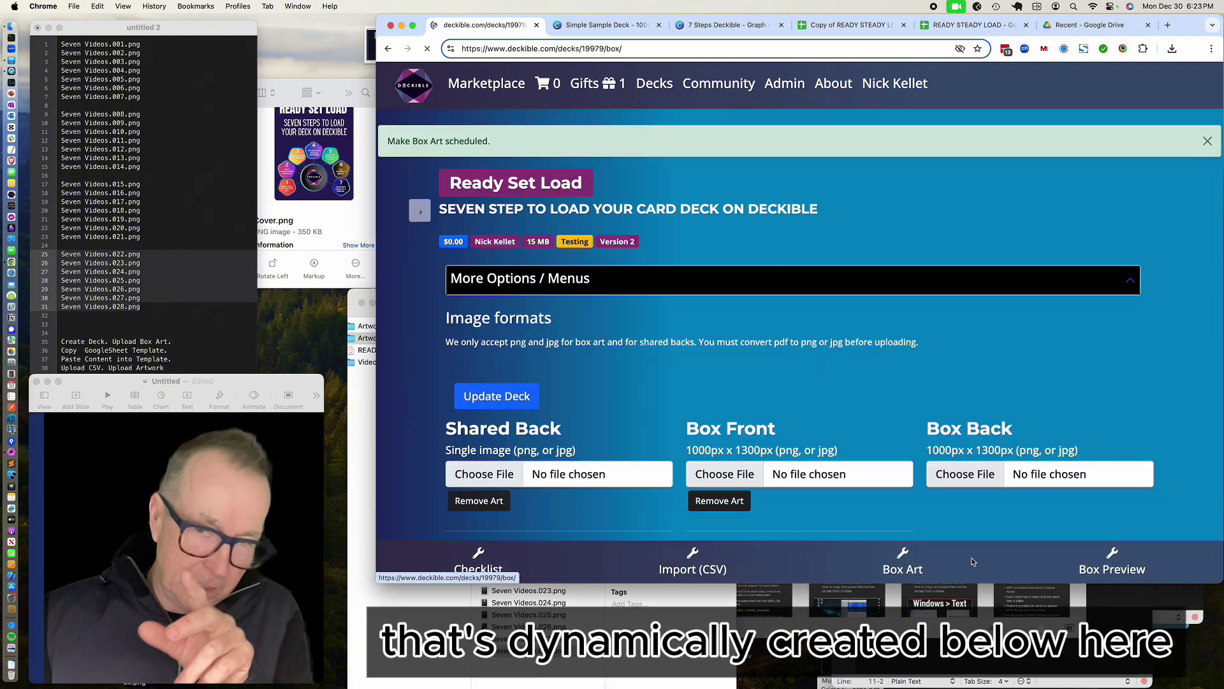
# Review the generated 574.8 kb Box 3D image, then go back to the checklist.
pyautogui.scroll(-10, 939, 457)
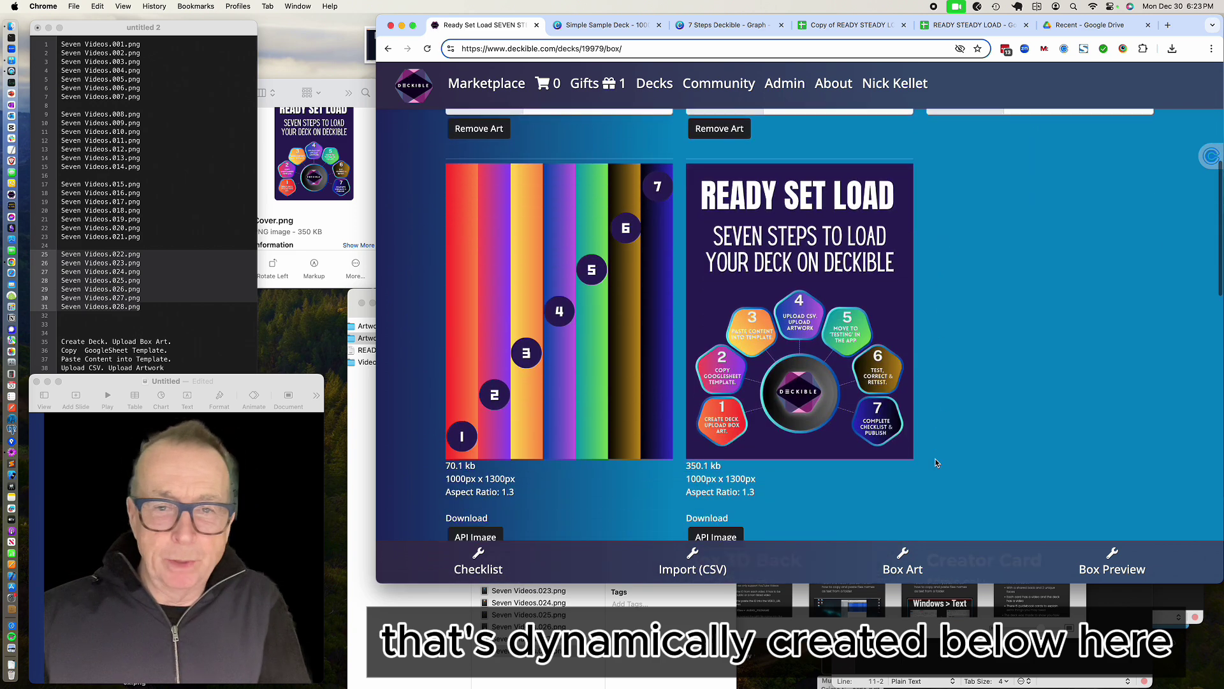
pyautogui.scroll(-3, 936, 463)
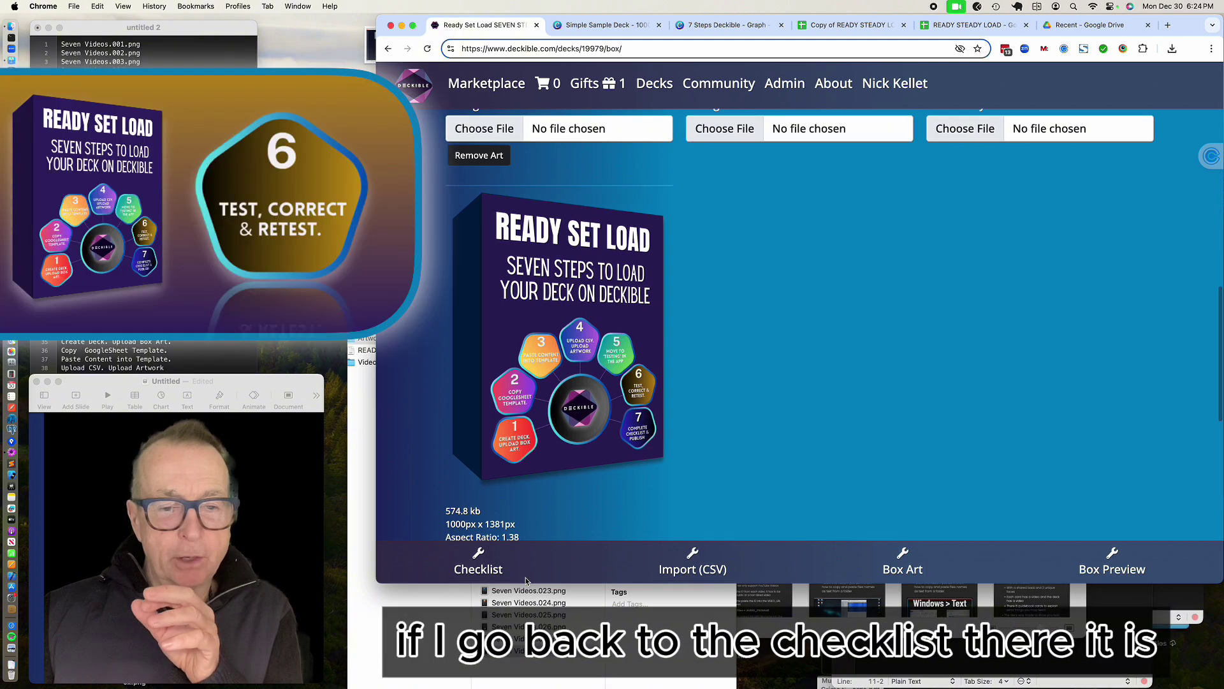
pyautogui.click(479, 570)
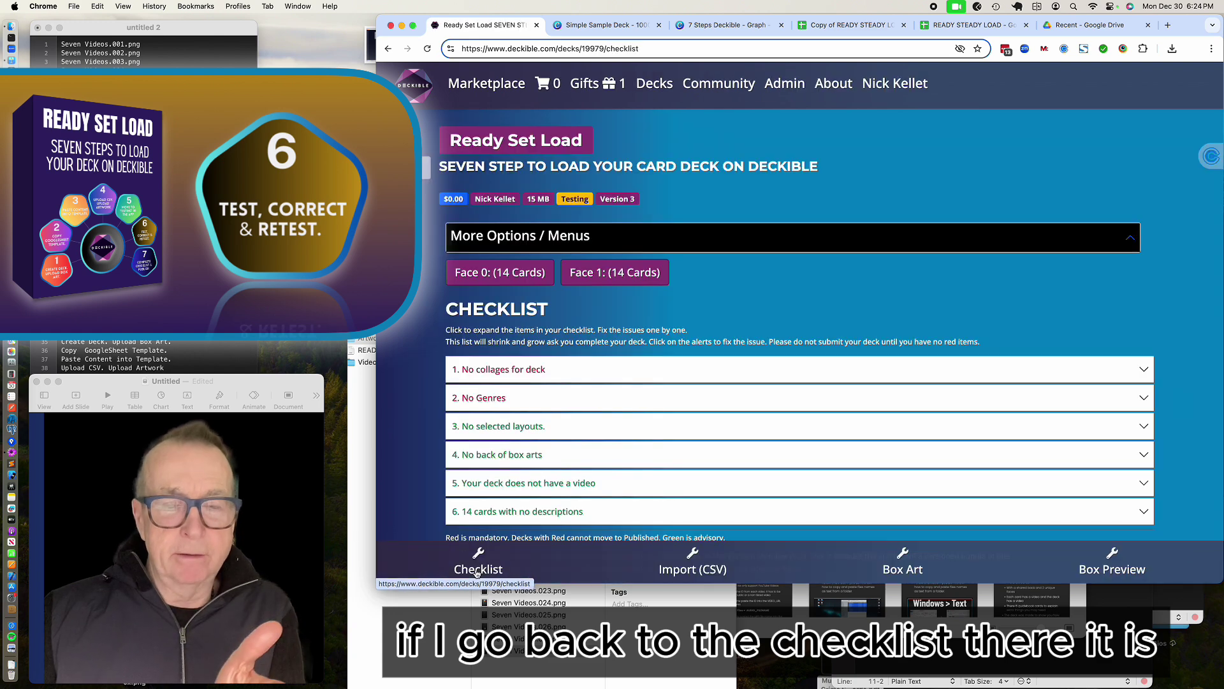
# Fix the No Collages checklist item by saving a Heart-shaped card collage to the deck.
pyautogui.click(517, 370)
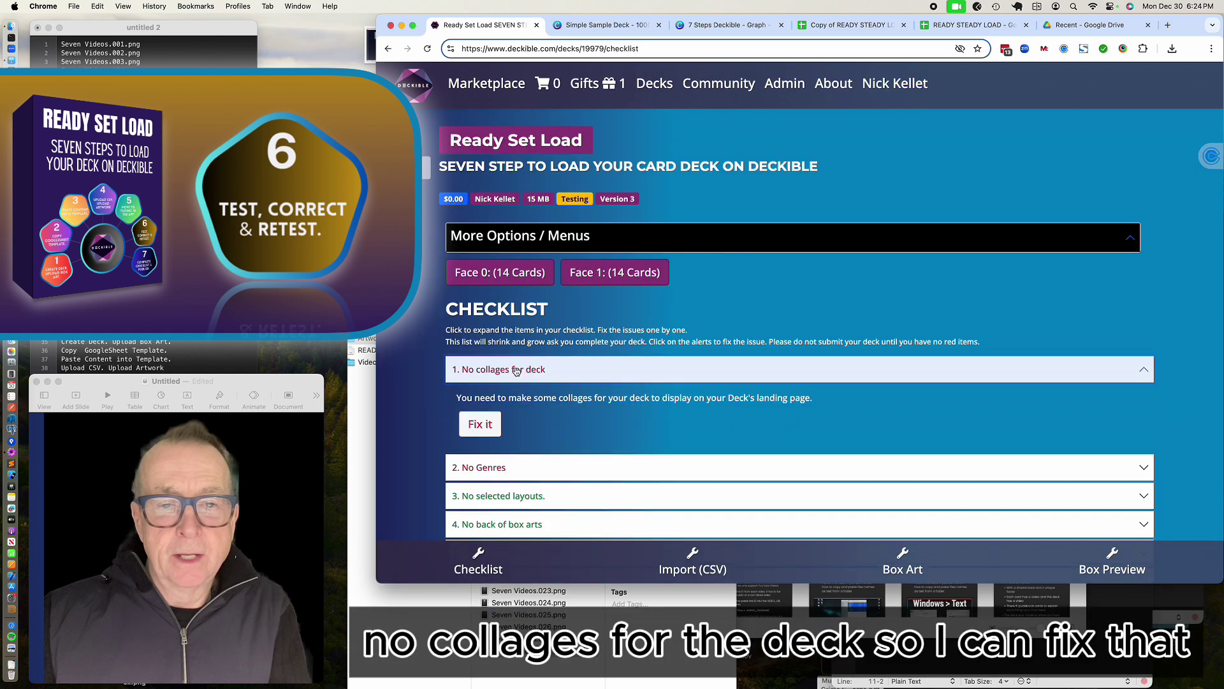
pyautogui.click(478, 426)
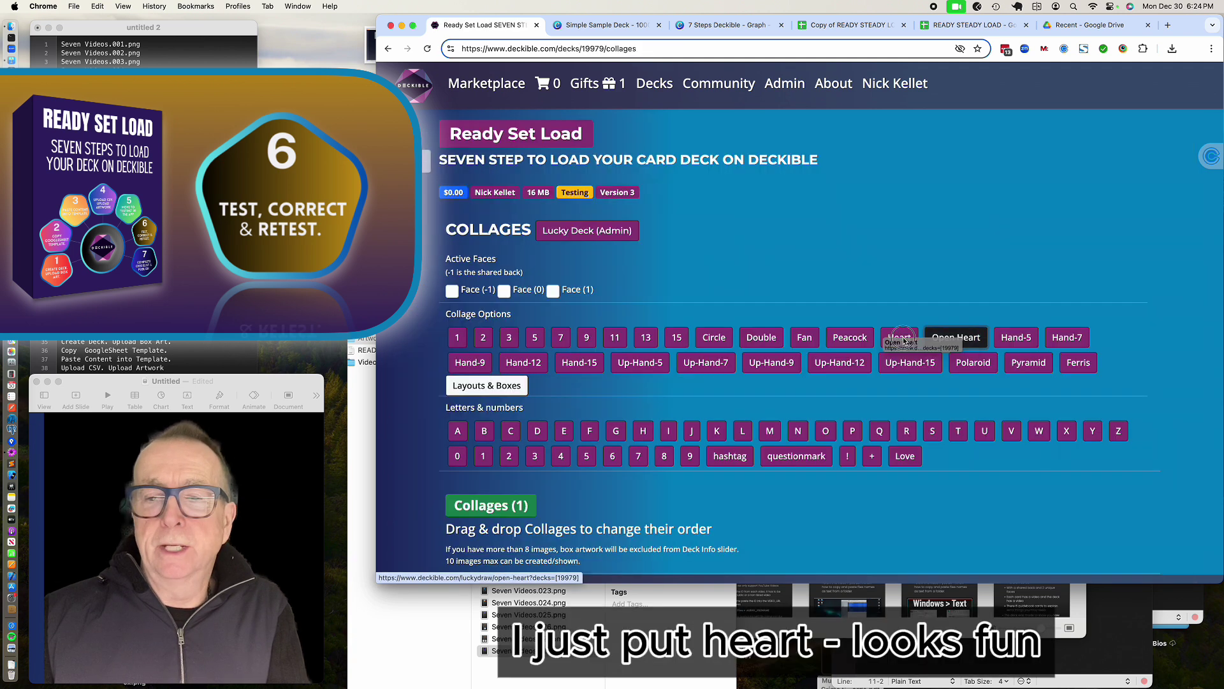
pyautogui.click(901, 338)
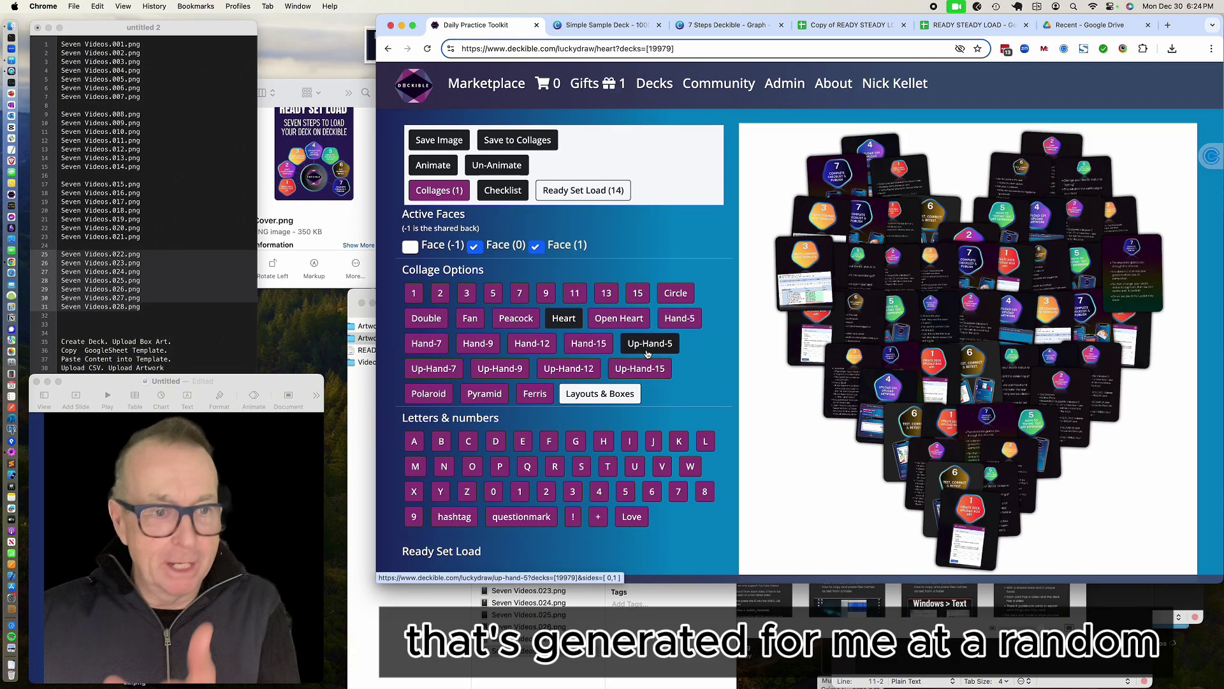
pyautogui.click(524, 146)
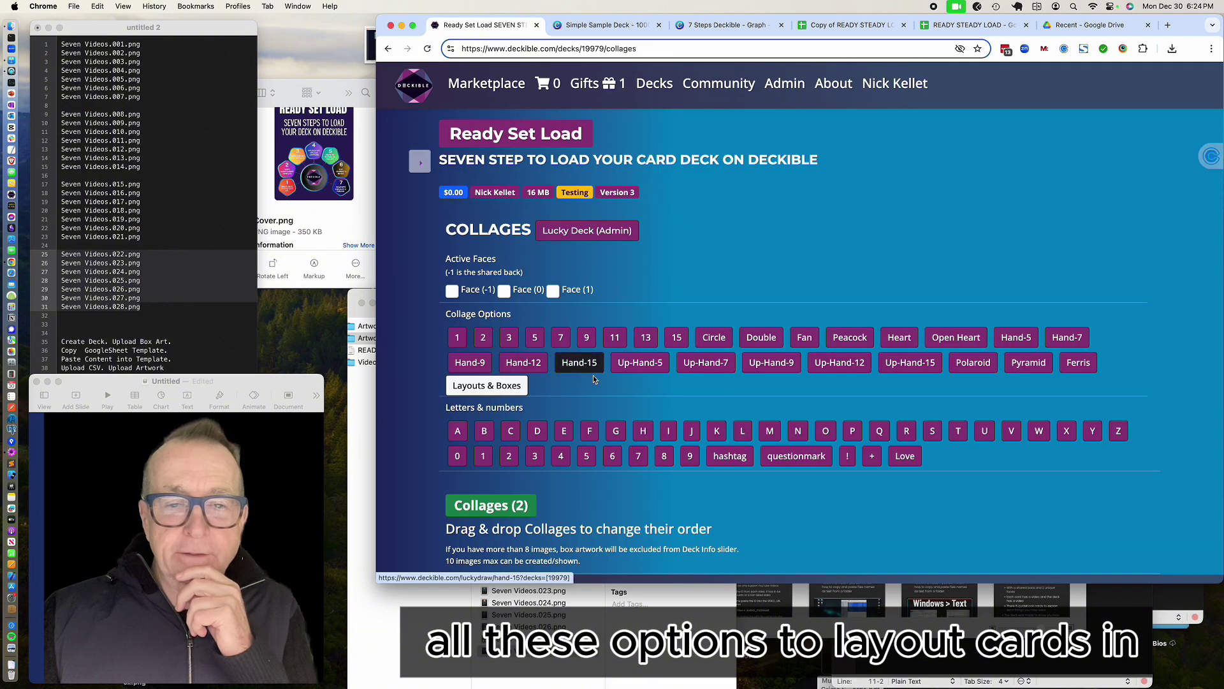
# Save the front, back and third card faces layout from Layouts & Boxes as a collage.
pyautogui.scroll(-4, 642, 455)
pyautogui.scroll(3, 645, 452)
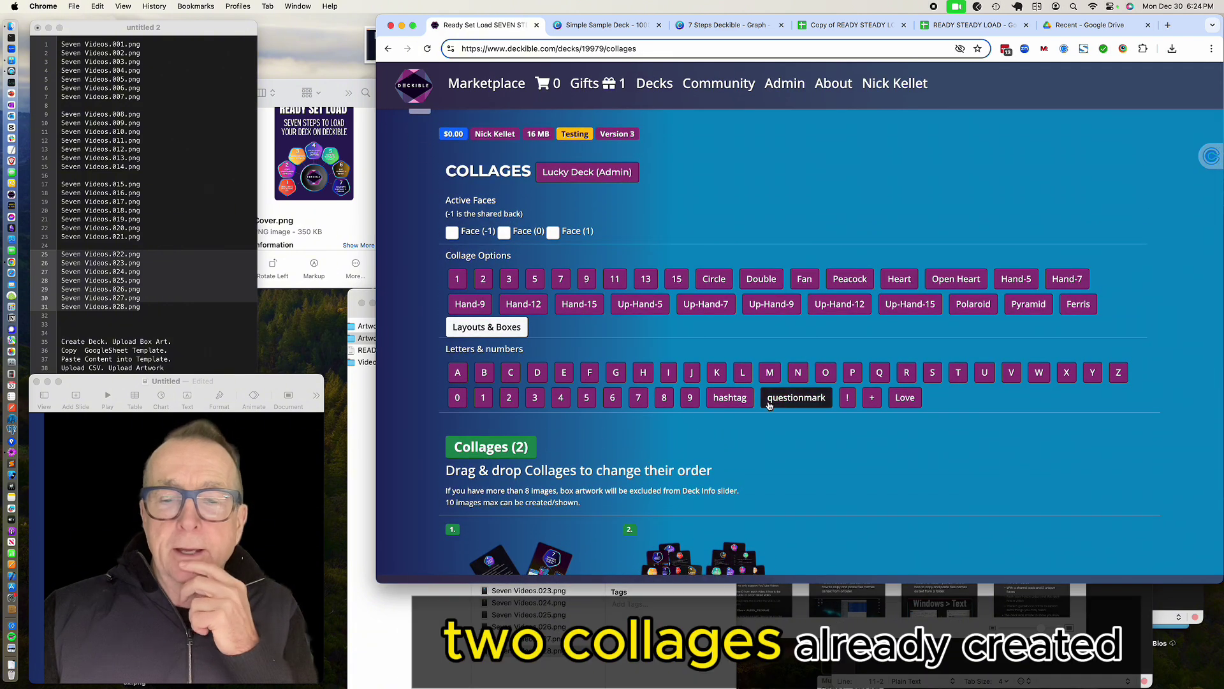
pyautogui.click(473, 328)
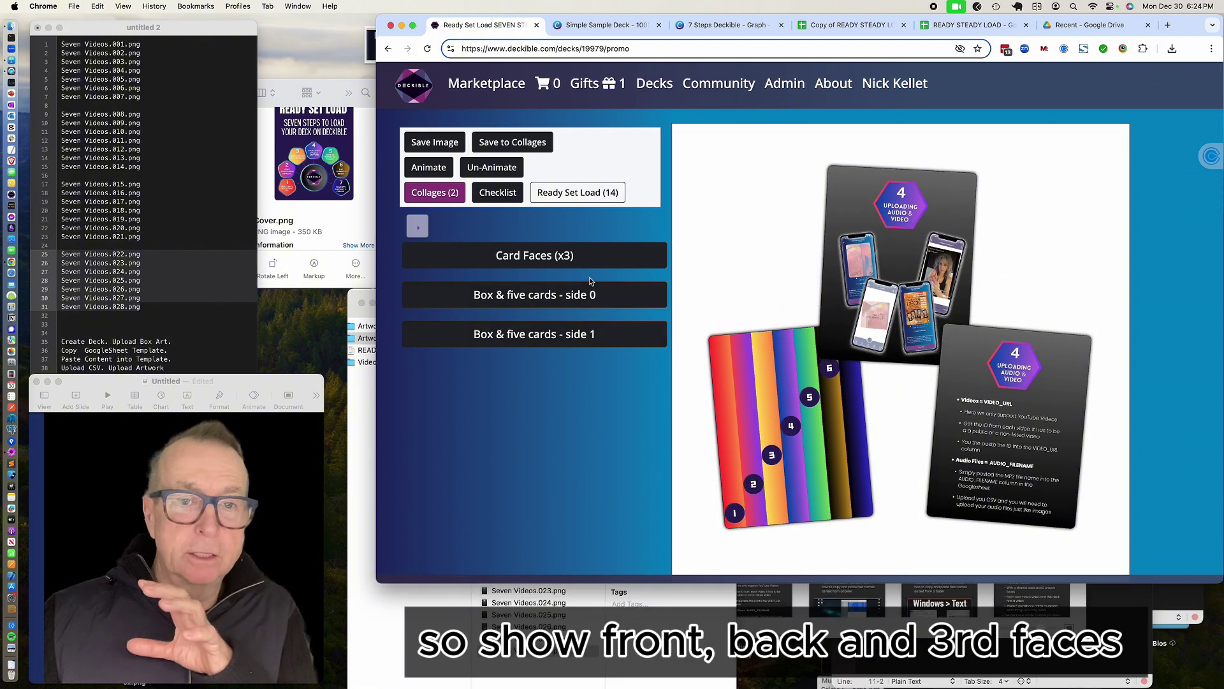
pyautogui.click(560, 196)
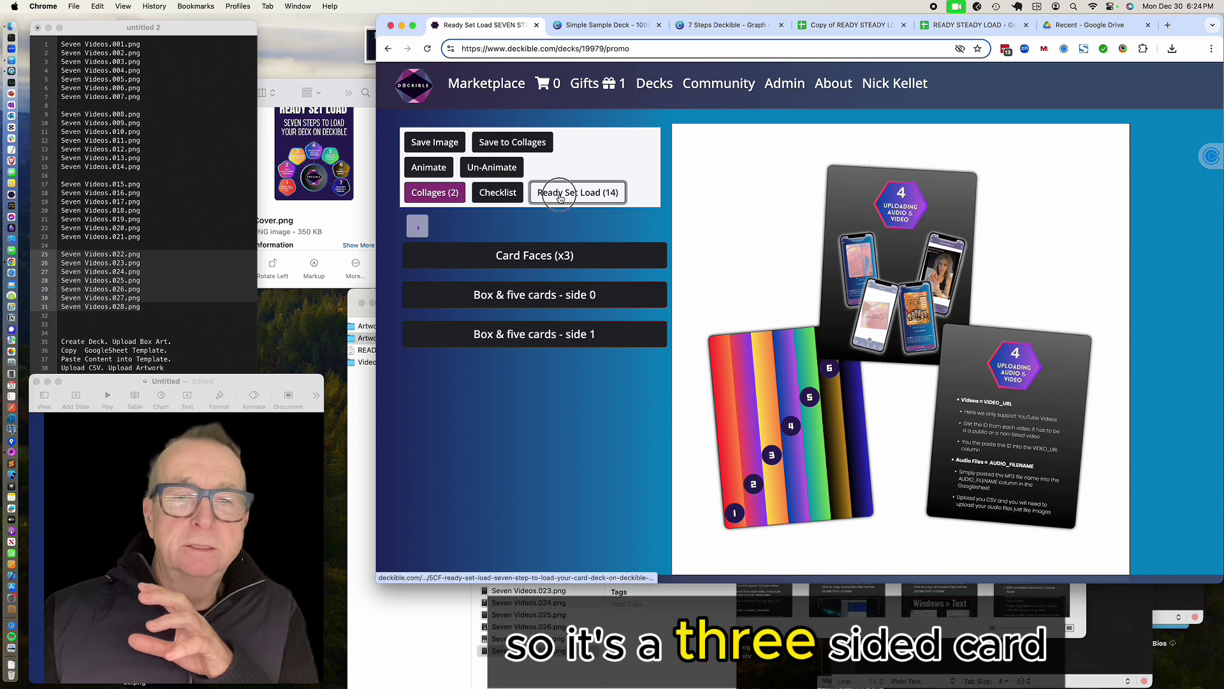
pyautogui.click(529, 137)
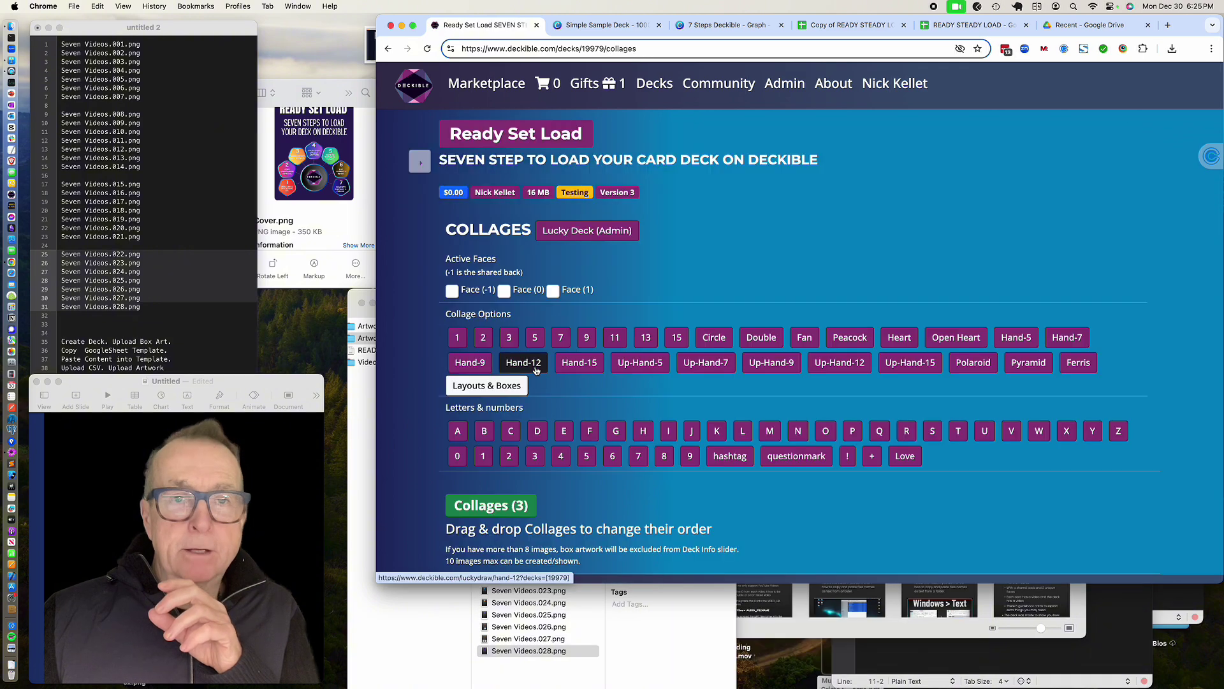
# Return to the deck's checklist, now headed by No Genres.
pyautogui.scroll(-3, 532, 367)
pyautogui.scroll(2, 536, 370)
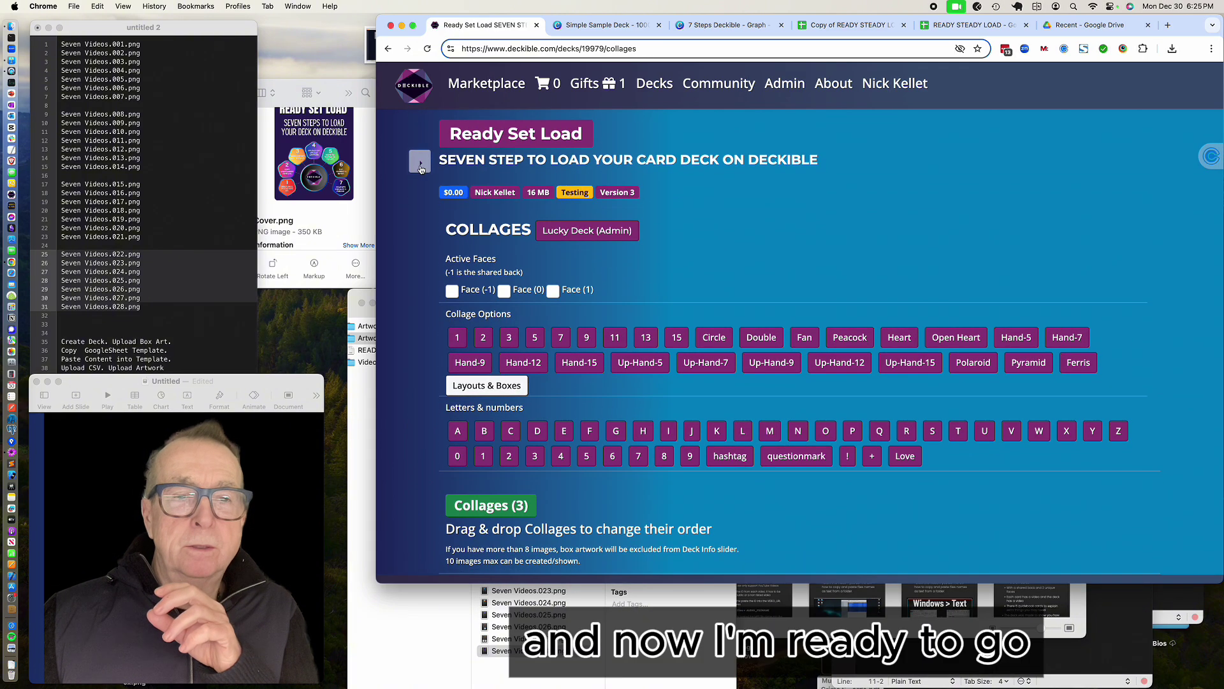
pyautogui.click(420, 165)
pyautogui.click(474, 204)
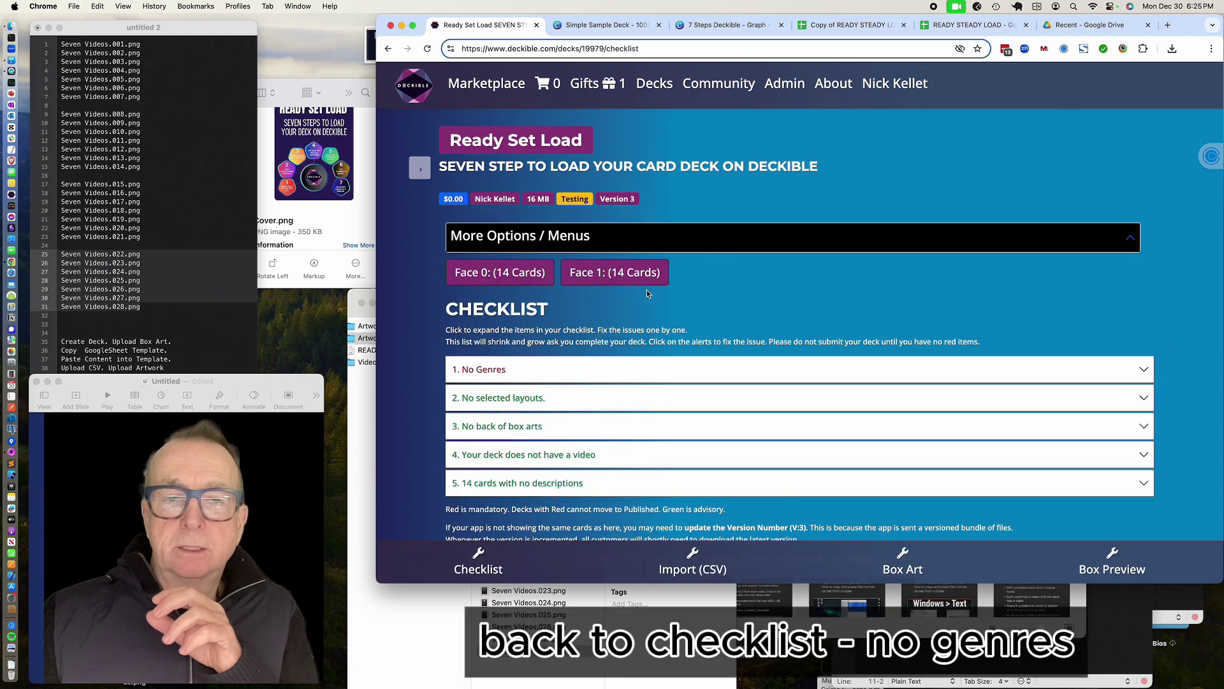
# Open the fix page for the No Genres item and search it for 'lear'.
pyautogui.click(486, 373)
pyautogui.scroll(-1, 488, 382)
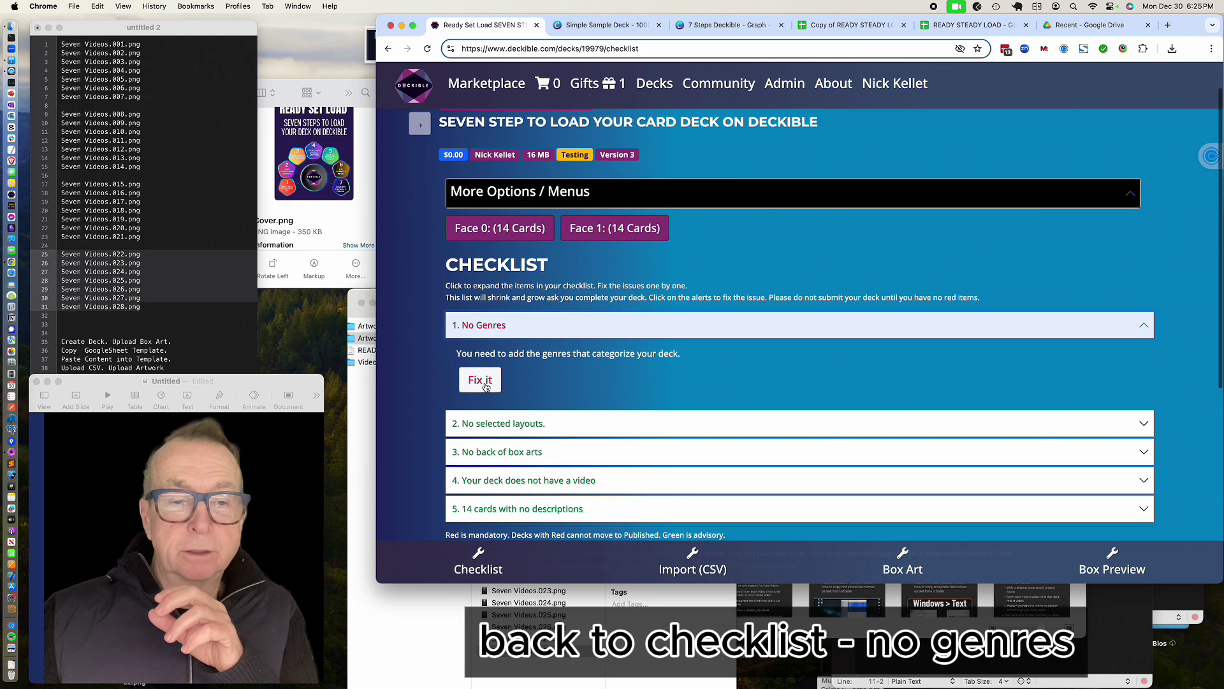
pyautogui.click(488, 383)
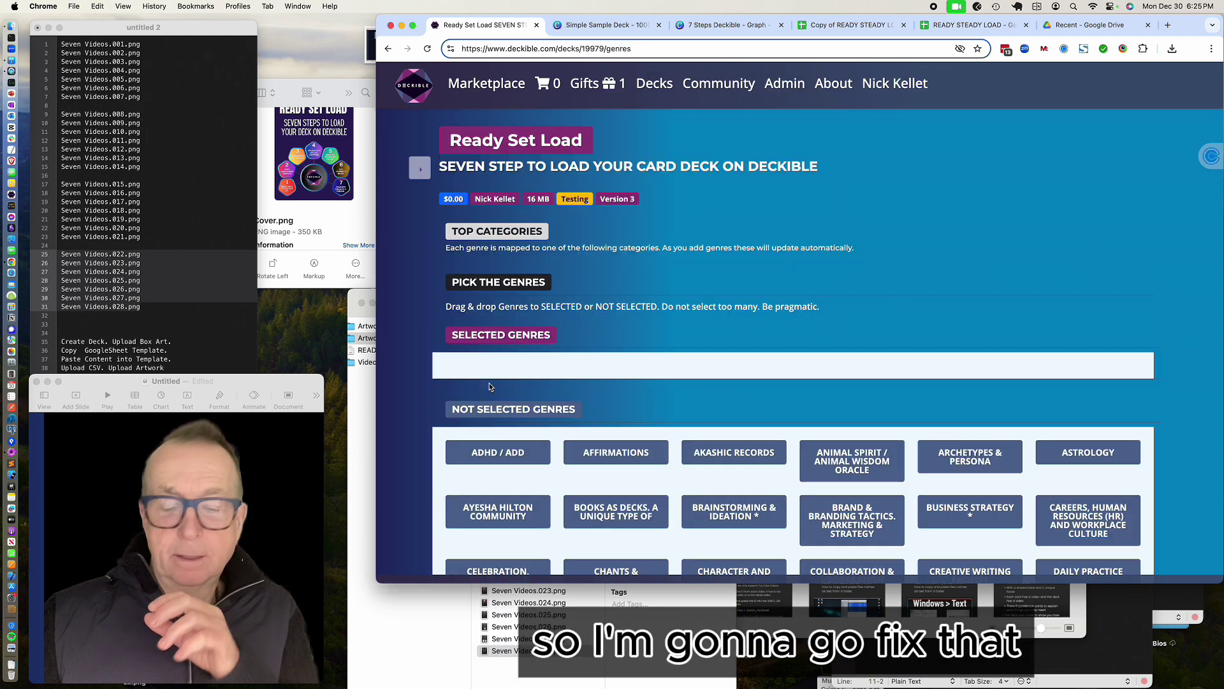
pyautogui.press('super+f')
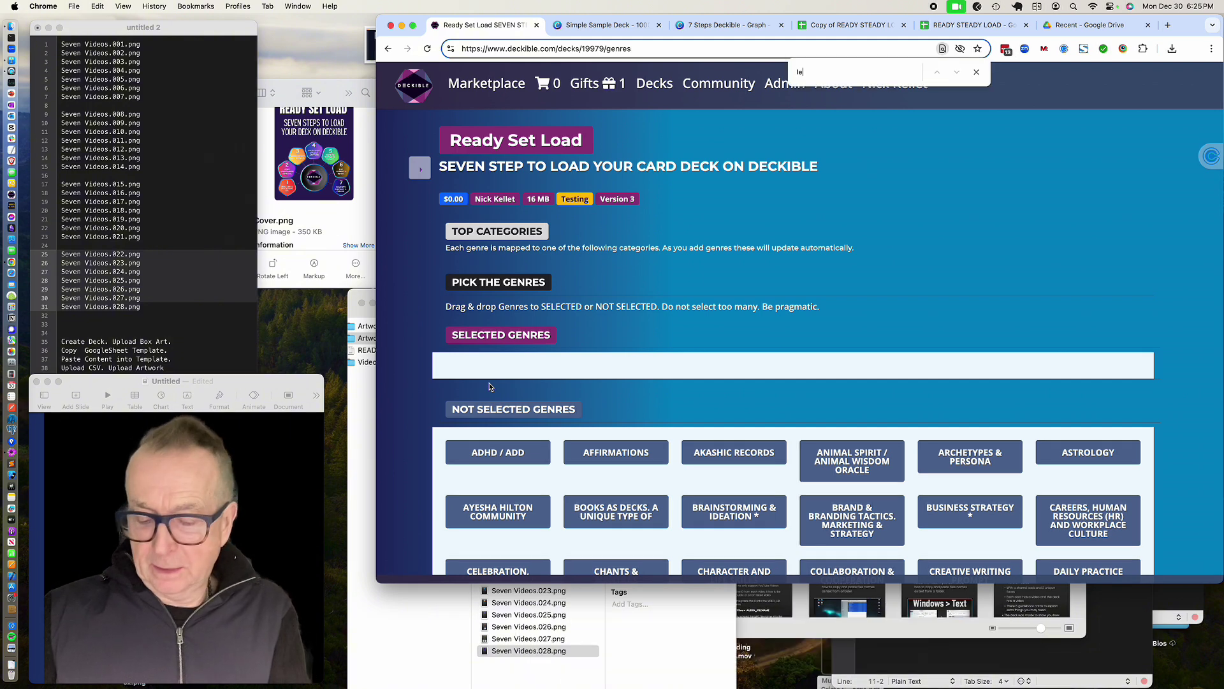
pyautogui.write('lear')
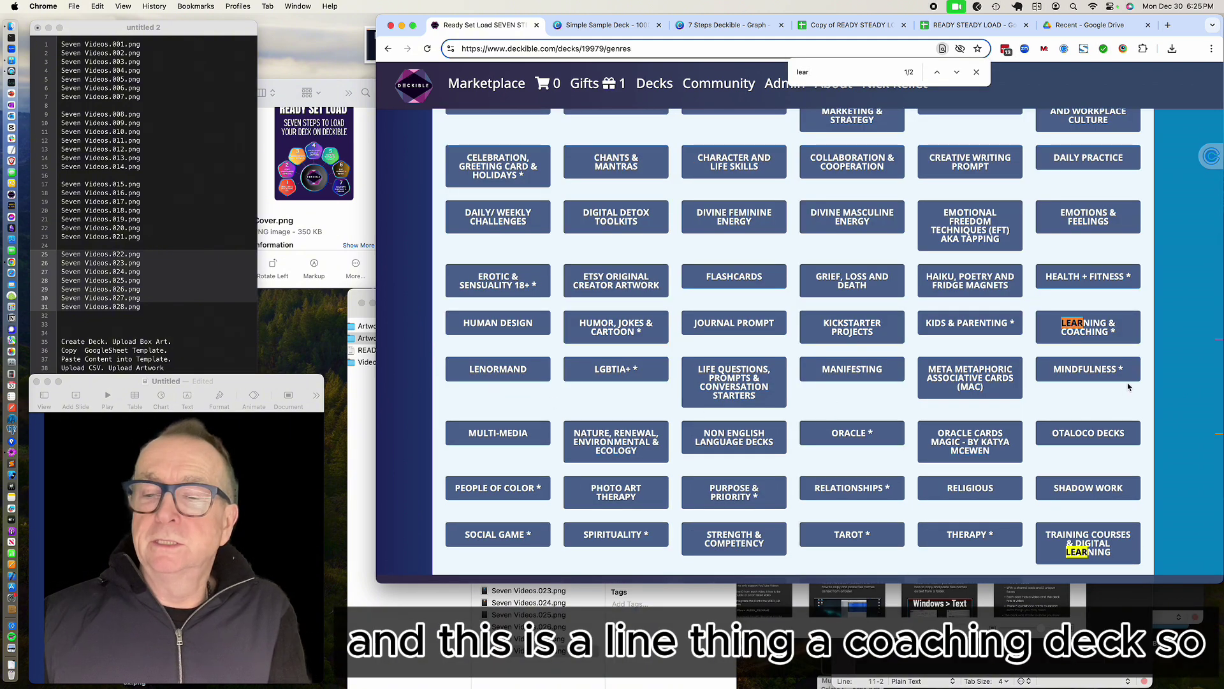
# Add Training Courses & Digital Learning and Learning & Coaching to Selected Genres.
pyautogui.moveTo(1088, 550); pyautogui.dragTo(1055, 506)
pyautogui.moveTo(800, 138); pyautogui.dragTo(707, 202)
pyautogui.scroll(3, 708, 217)
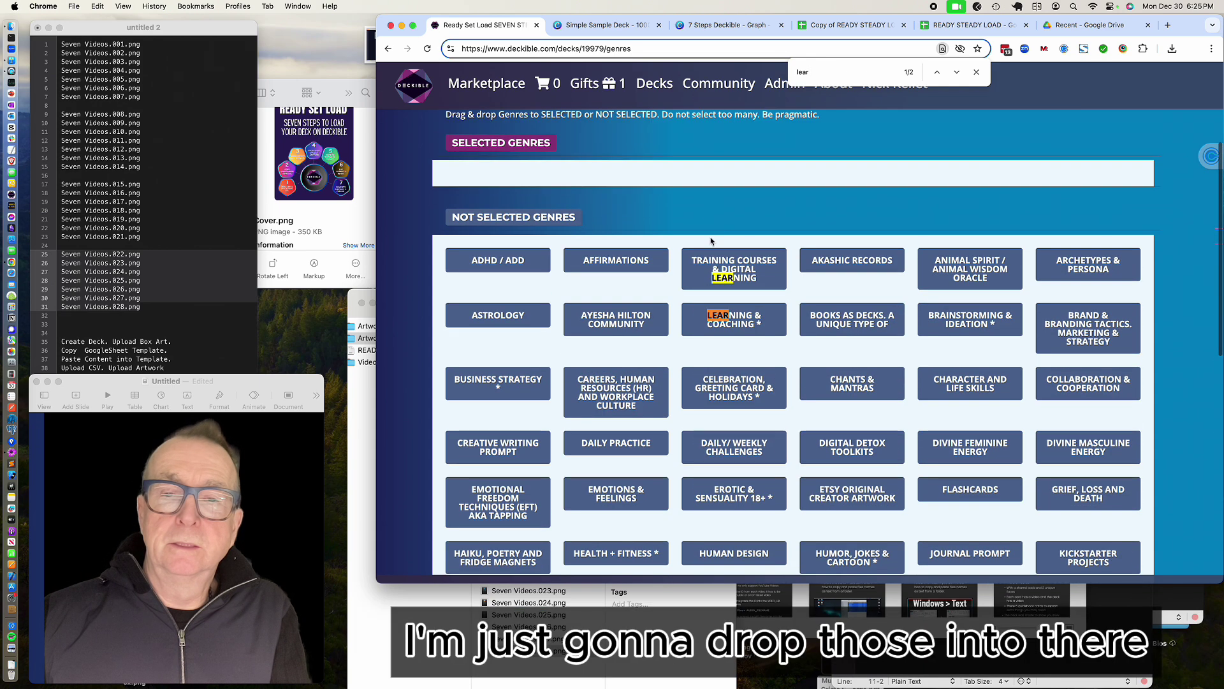
pyautogui.moveTo(723, 265); pyautogui.dragTo(593, 136)
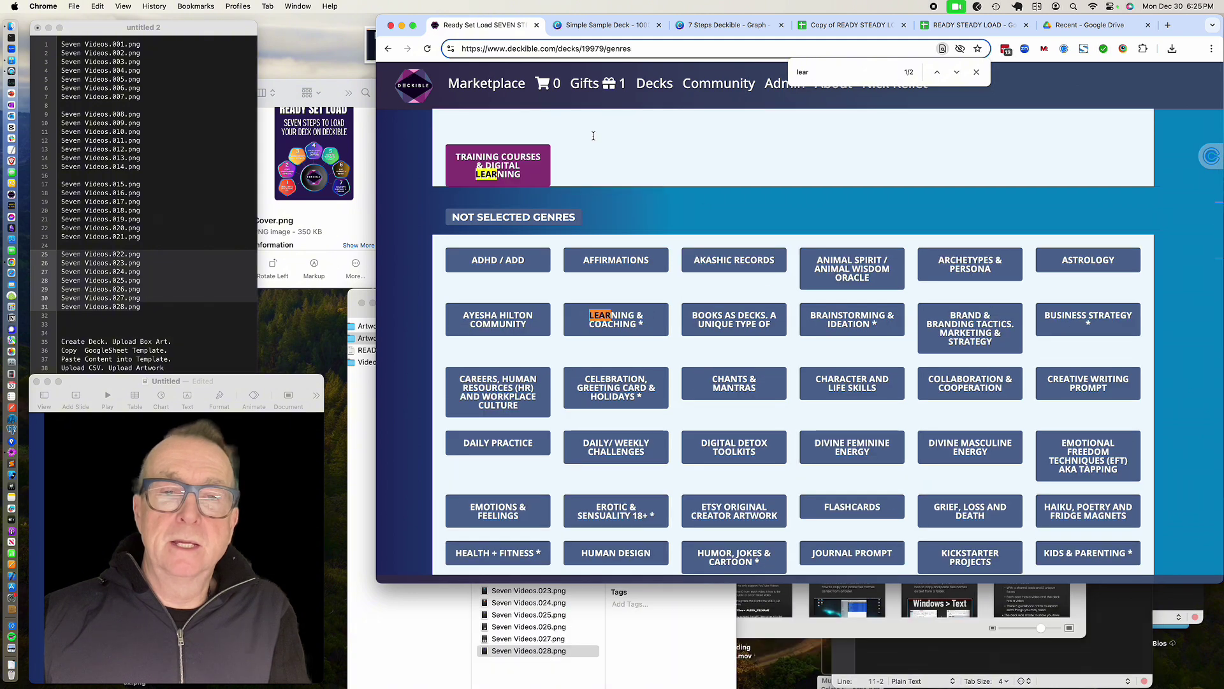
pyautogui.moveTo(634, 319); pyautogui.dragTo(638, 170)
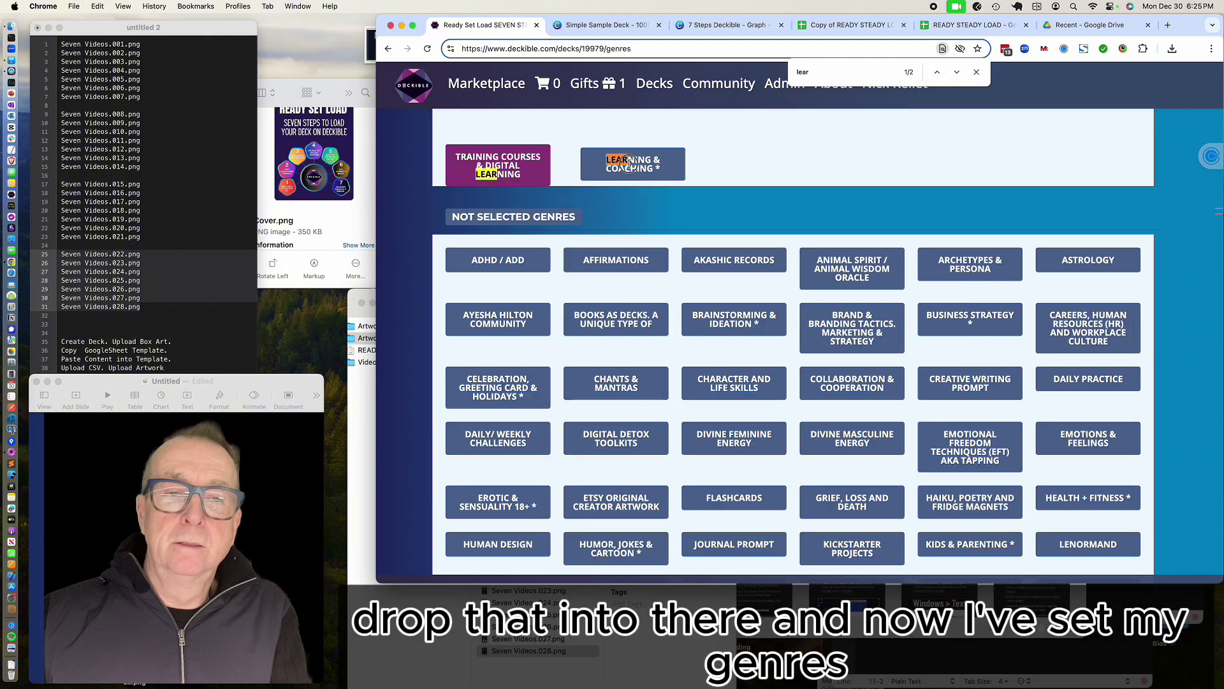
pyautogui.scroll(5, 638, 170)
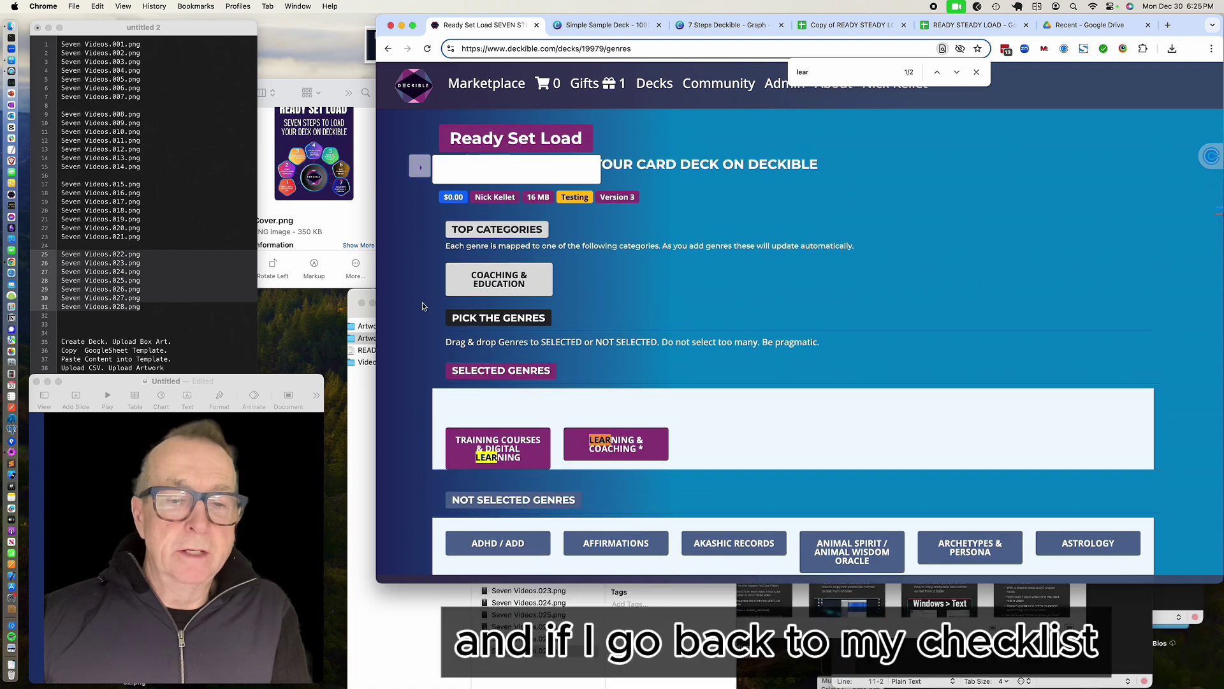
pyautogui.click(420, 169)
# Confirm the checklist shows Ready to Publish, check Import (CSV) and preview, then switch to Copy of READY STEADY LOAD.
pyautogui.click(480, 217)
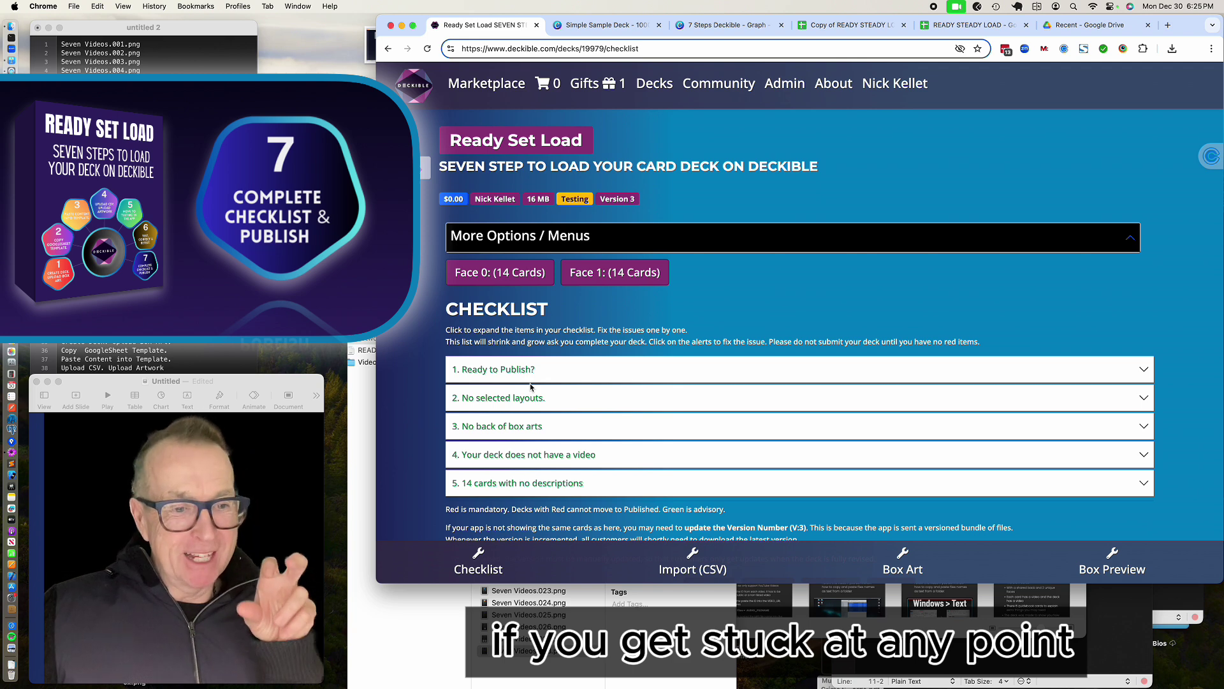
pyautogui.click(693, 567)
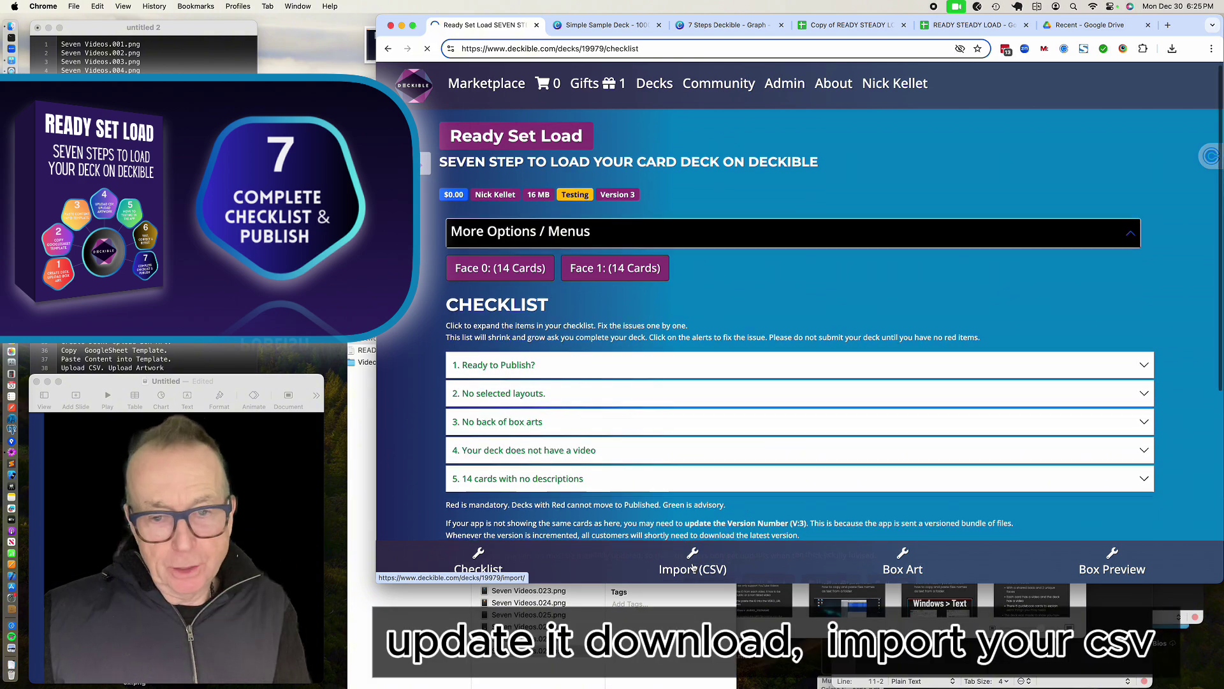
pyautogui.scroll(-5, 769, 499)
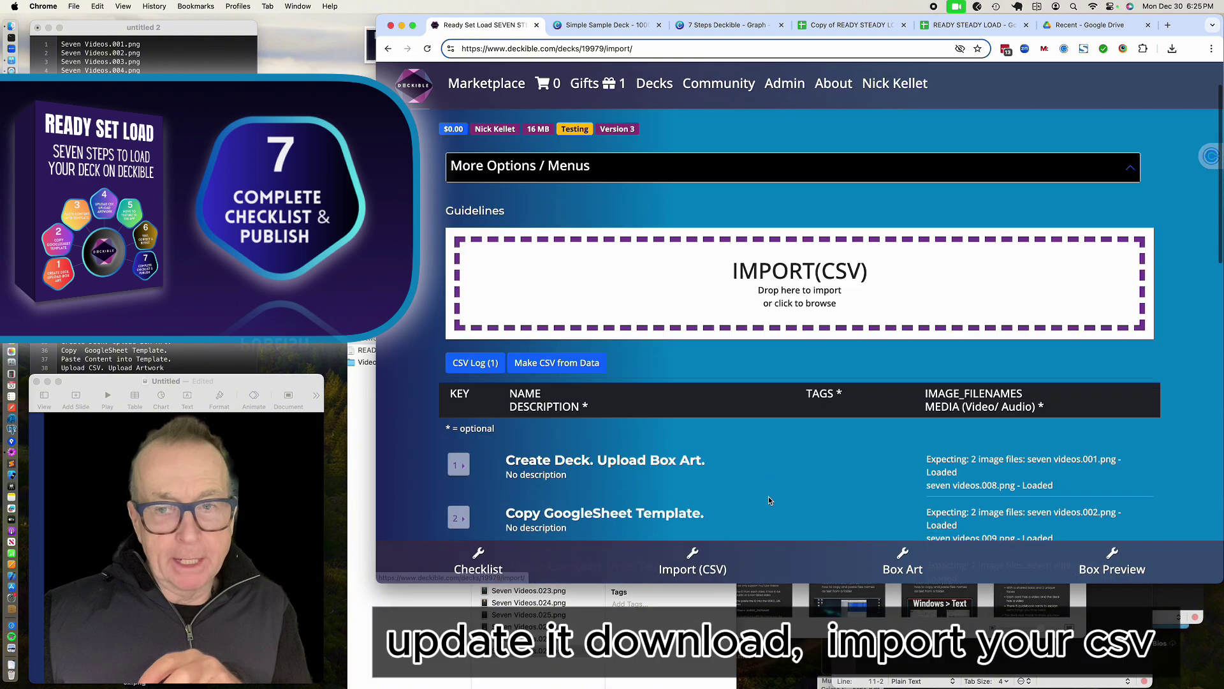
pyautogui.scroll(-2, 769, 499)
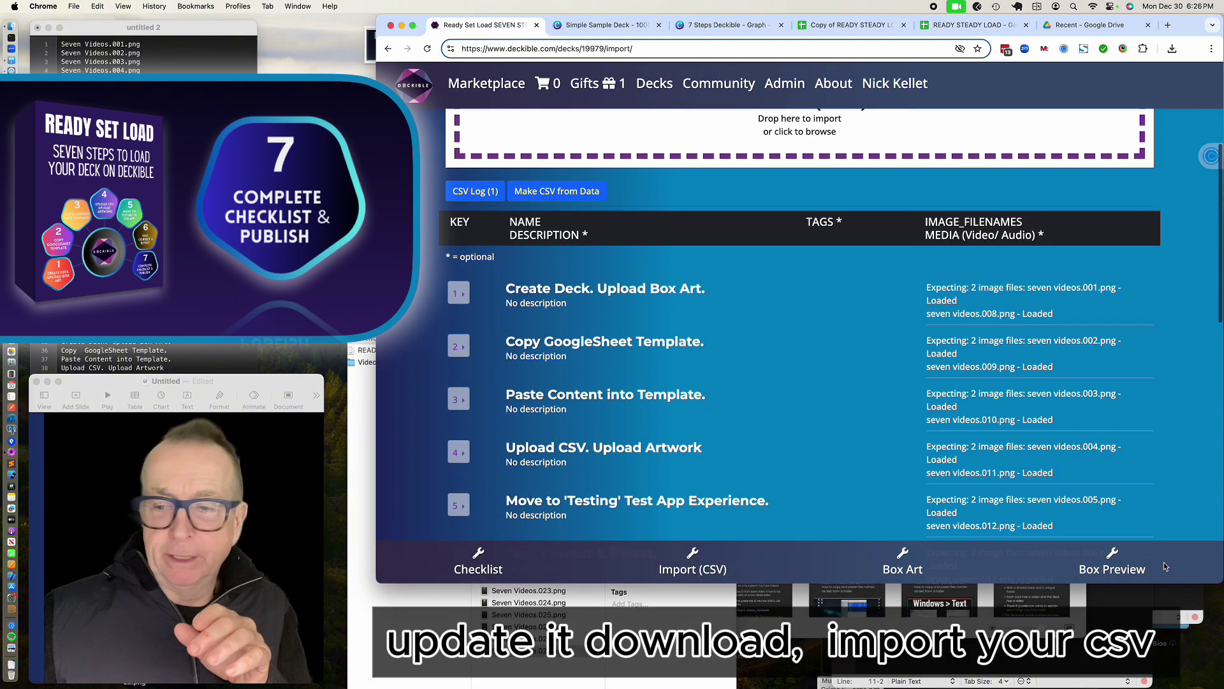
pyautogui.click(901, 565)
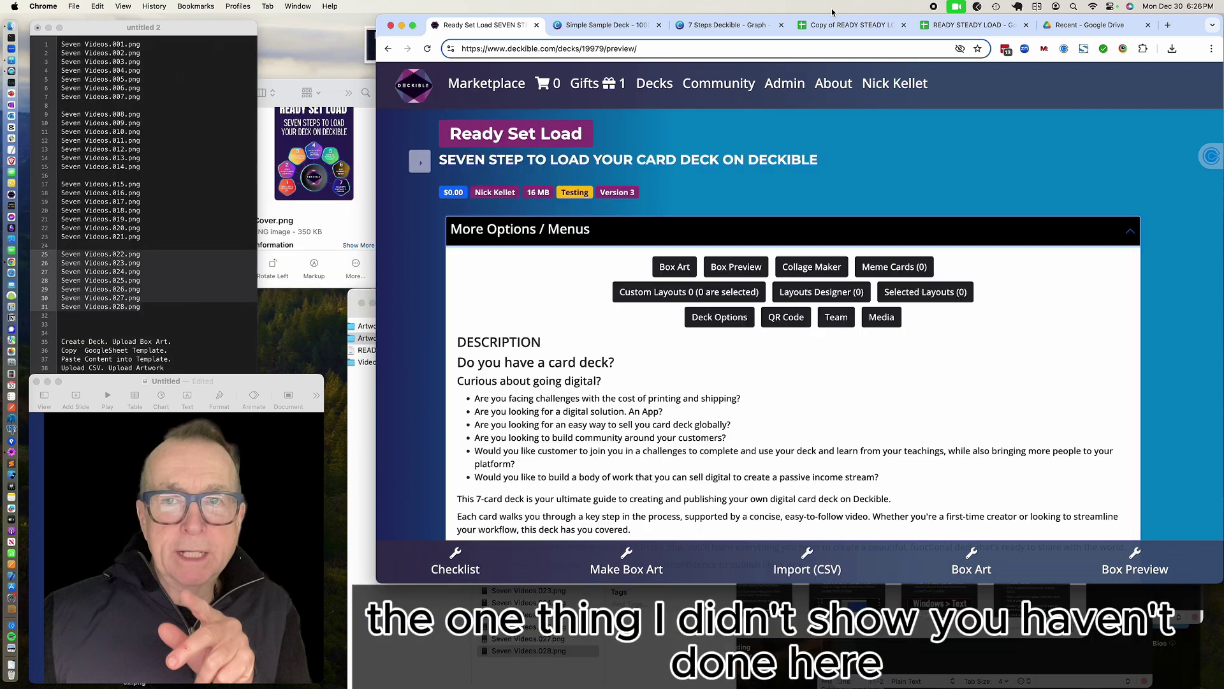
pyautogui.click(833, 26)
pyautogui.hscroll(10, 958, 200)
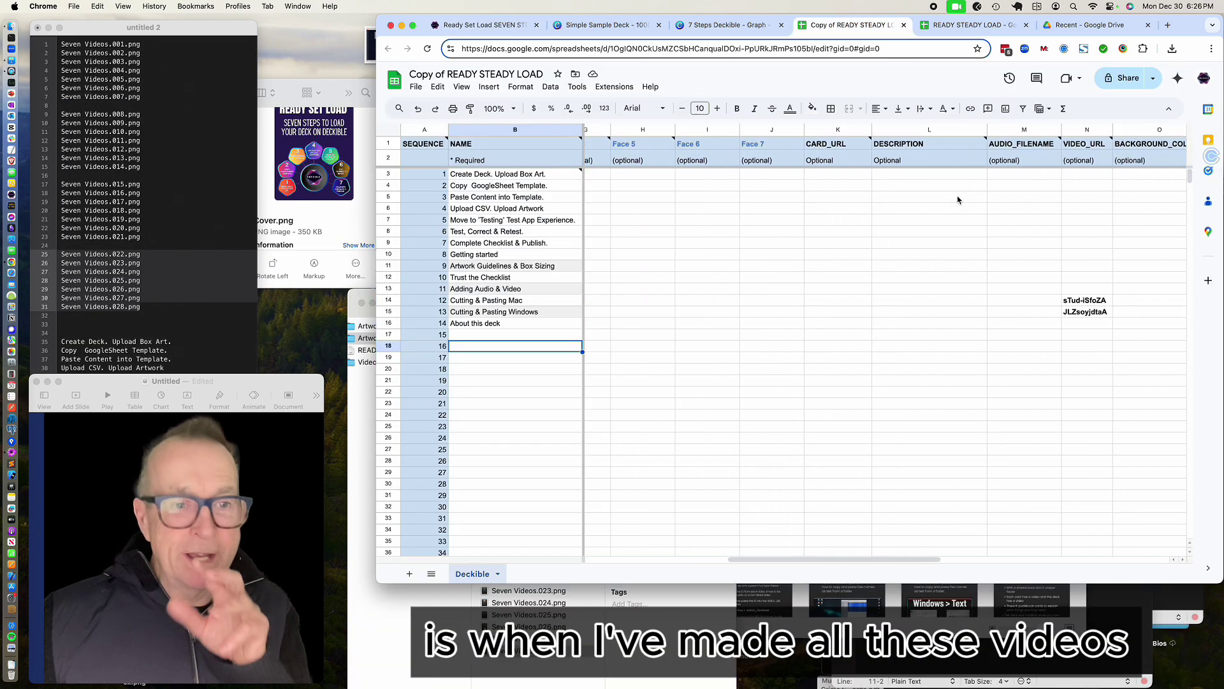
pyautogui.moveTo(1071, 172); pyautogui.dragTo(1078, 273)
pyautogui.scroll(2, 1099, 302)
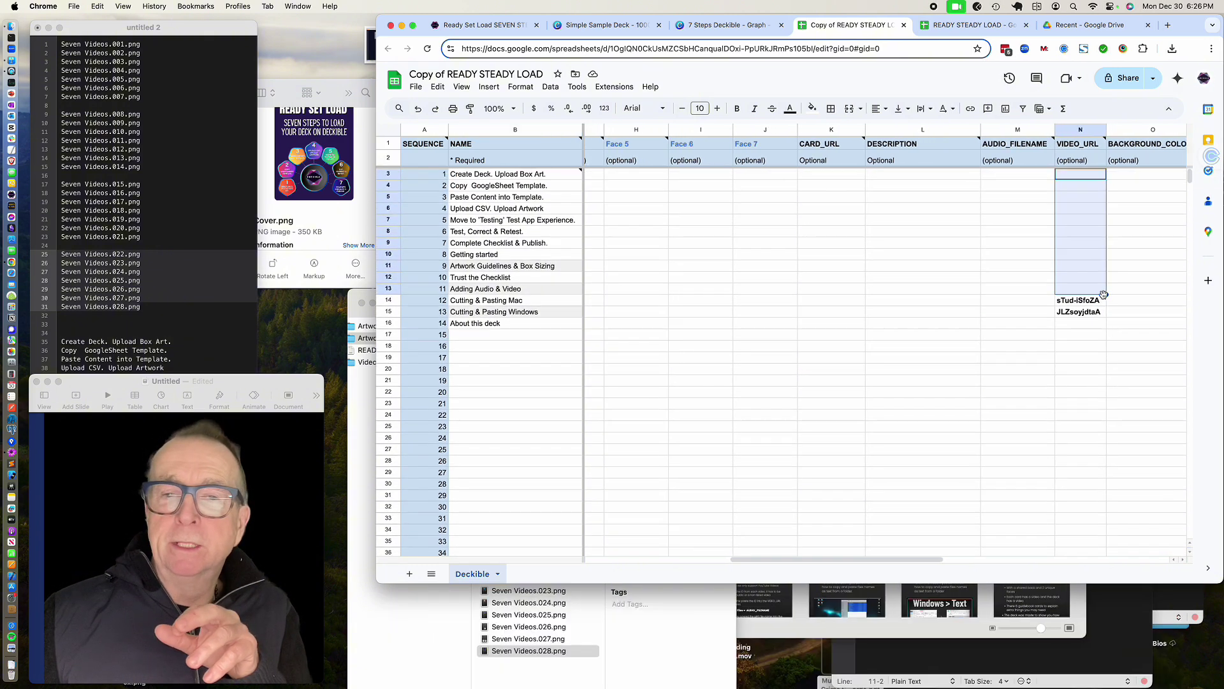